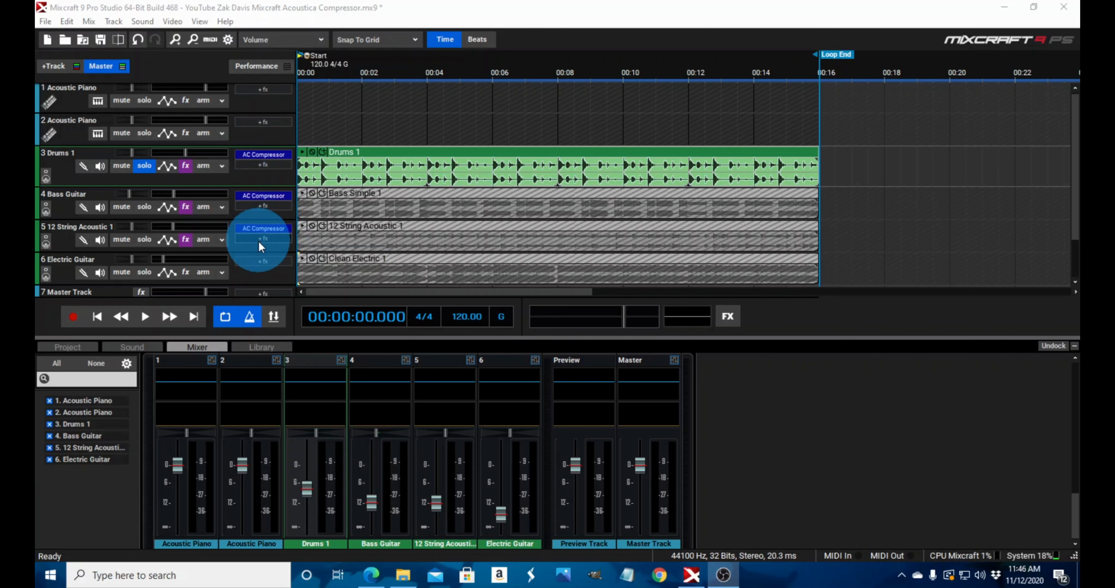
# Step: Check the effects available for the Drums 1 track and view its Acoustica Compressor's settings and preset list
pyautogui.click(260, 164)
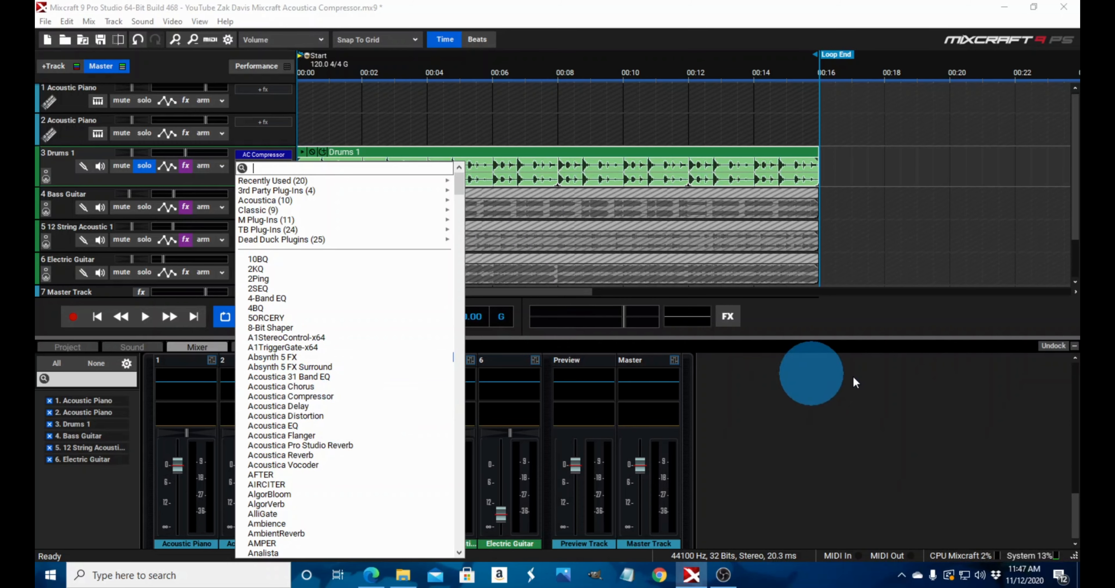
pyautogui.click(254, 136)
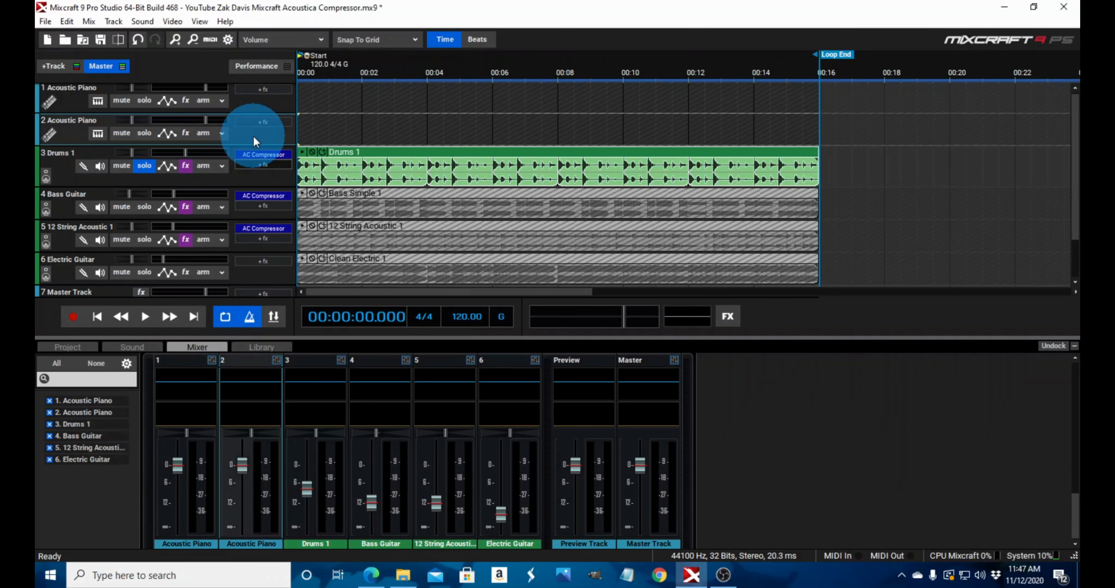
pyautogui.click(268, 155)
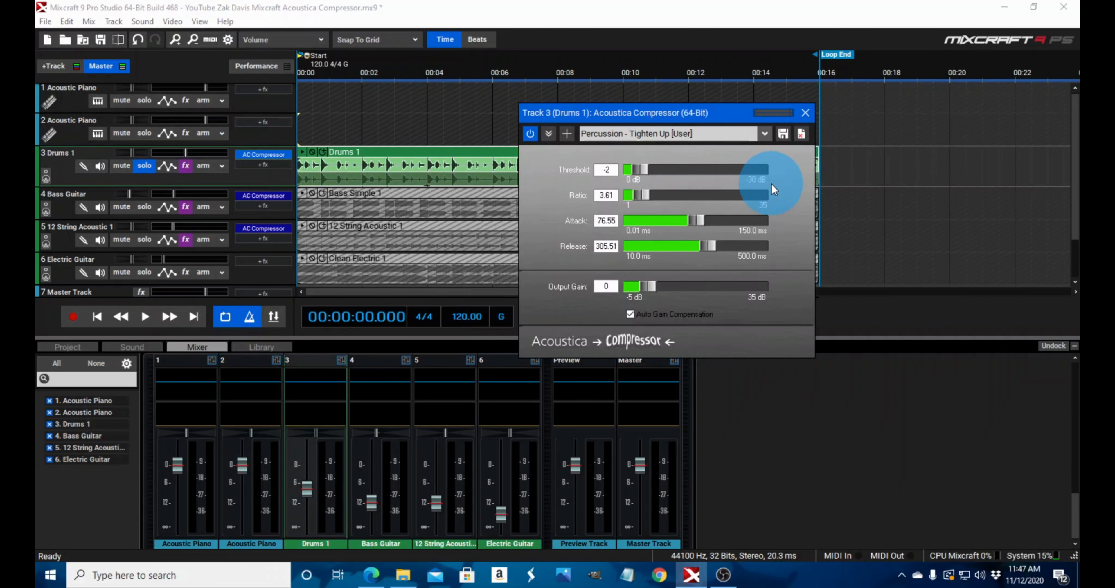
pyautogui.click(766, 133)
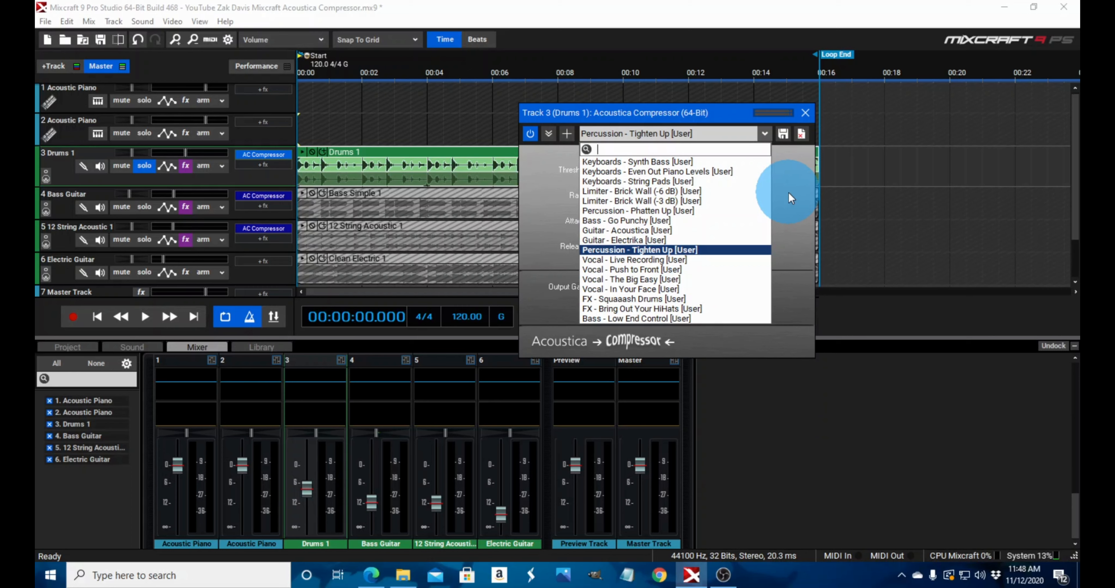
pyautogui.click(808, 113)
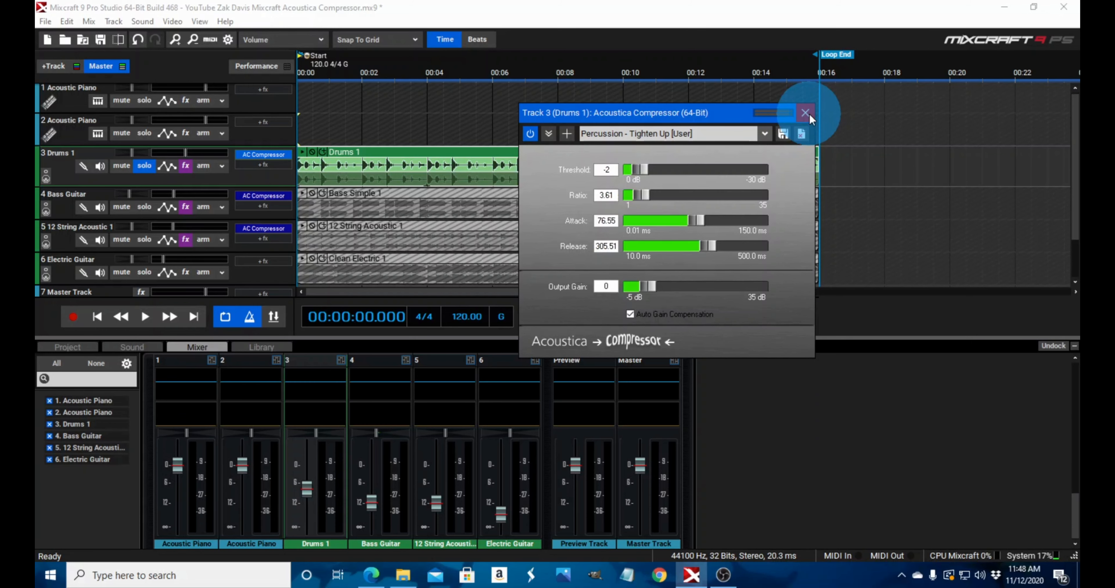
pyautogui.click(808, 113)
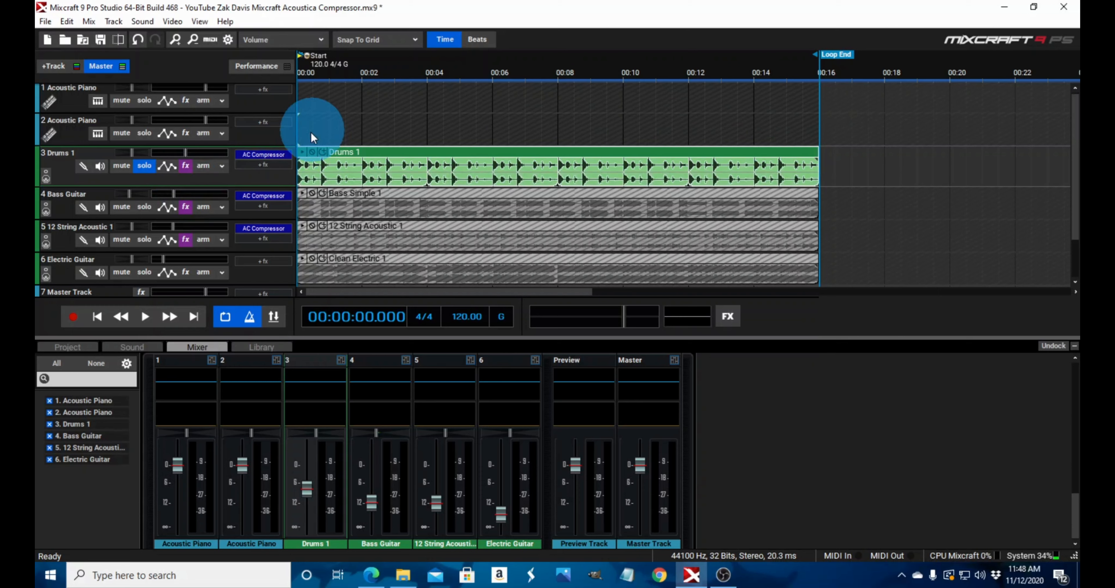
# Step: Enlarge the Drums 1 track's height and examine the peaks of its waveform up close and as a whole
pyautogui.moveTo(274, 186); pyautogui.dragTo(265, 261)
pyautogui.scroll(4, 373, 219)
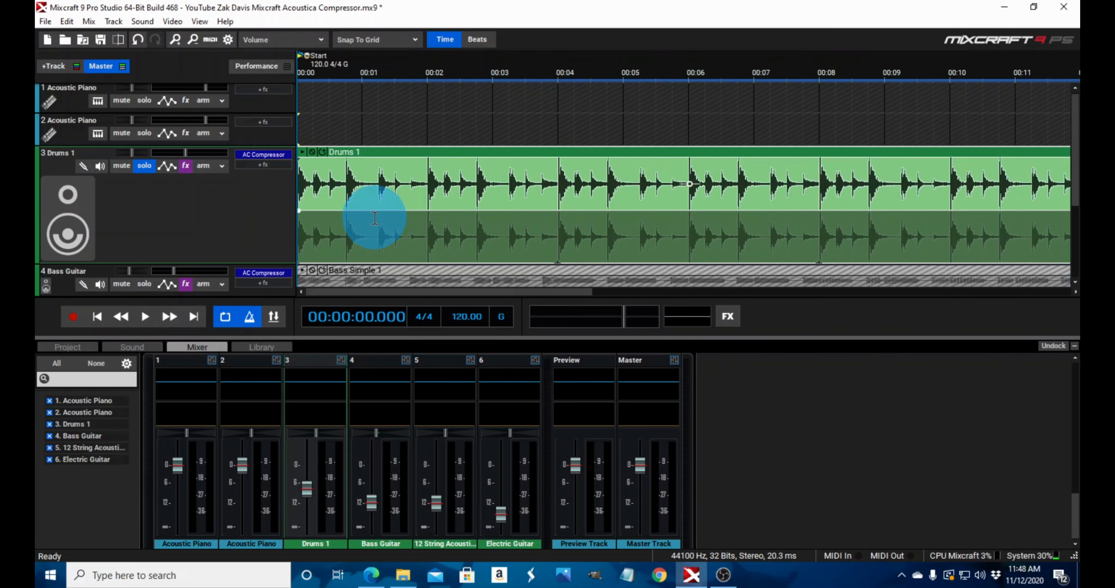
pyautogui.scroll(2, 379, 214)
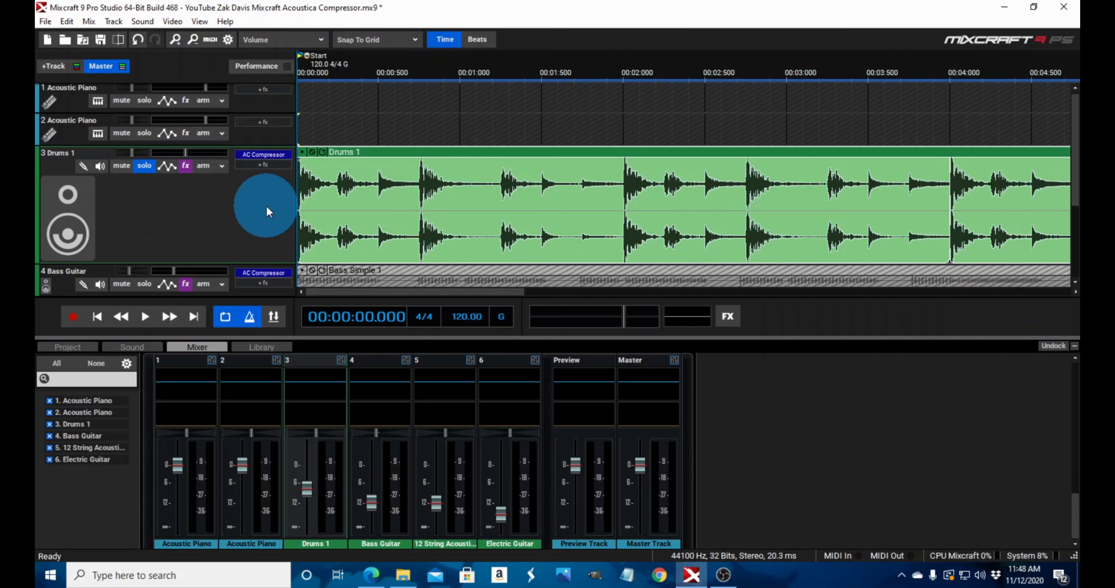
pyautogui.scroll(-4, 439, 206)
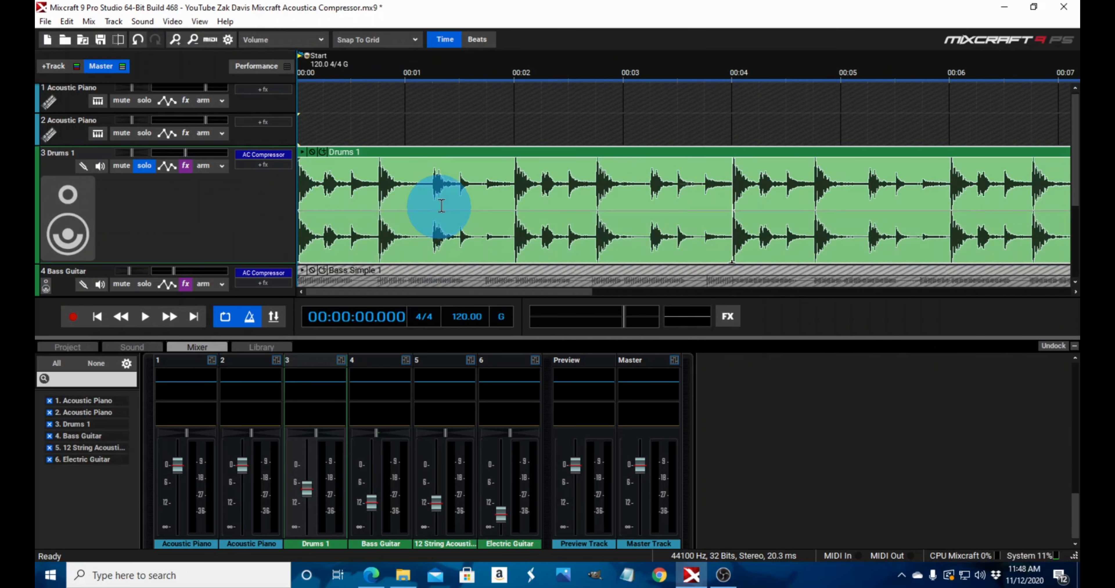
pyautogui.scroll(-2, 445, 203)
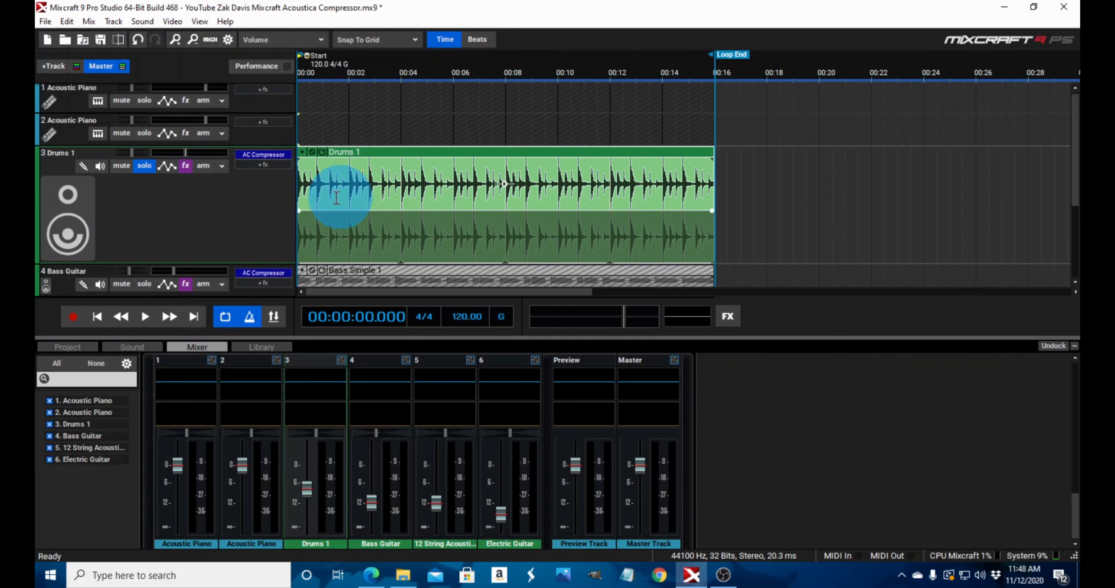
# Step: Load the Percussion - Tighten Up preset in the Drums 1 track's compressor, with Auto Gain Compensation on
pyautogui.click(263, 155)
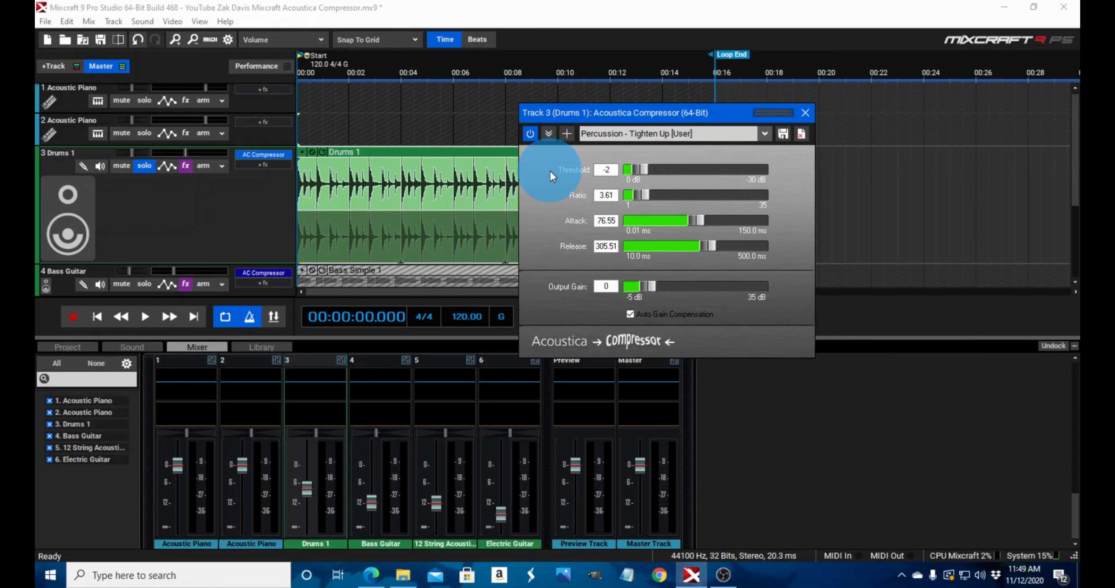
pyautogui.click(597, 288)
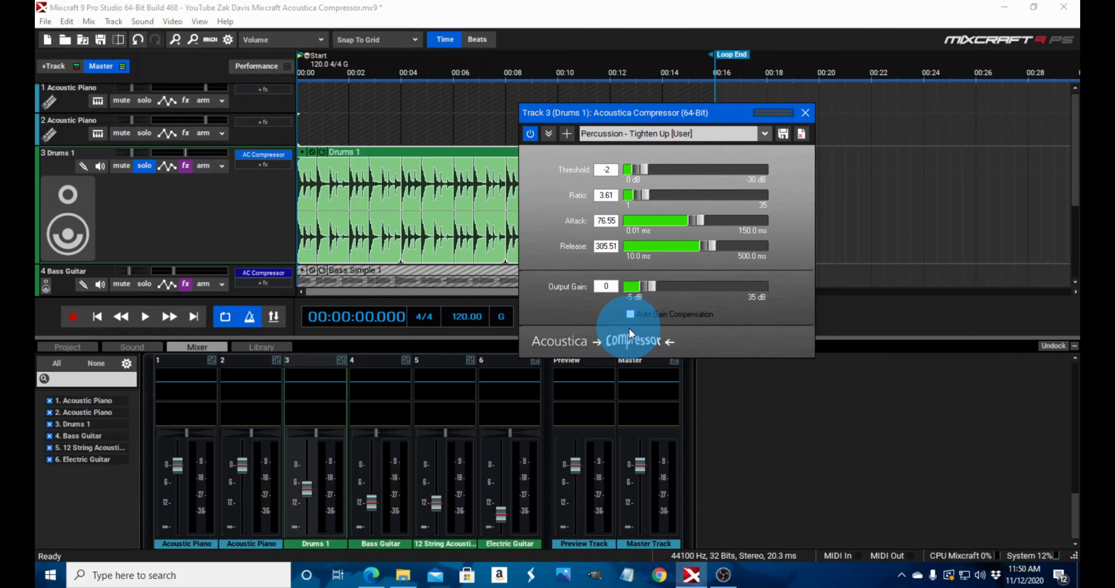
pyautogui.click(630, 314)
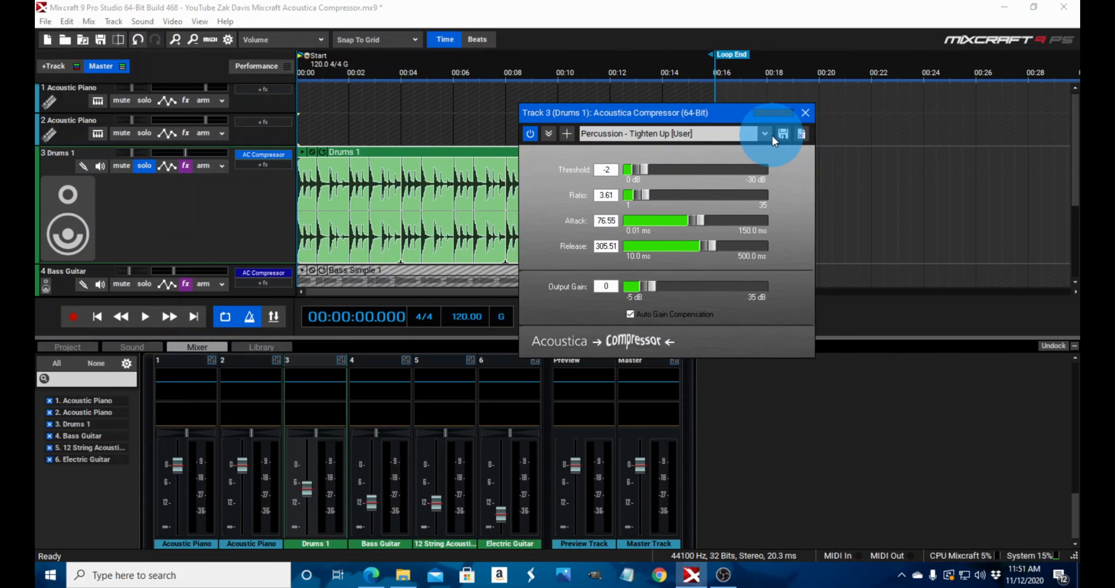
pyautogui.click(764, 135)
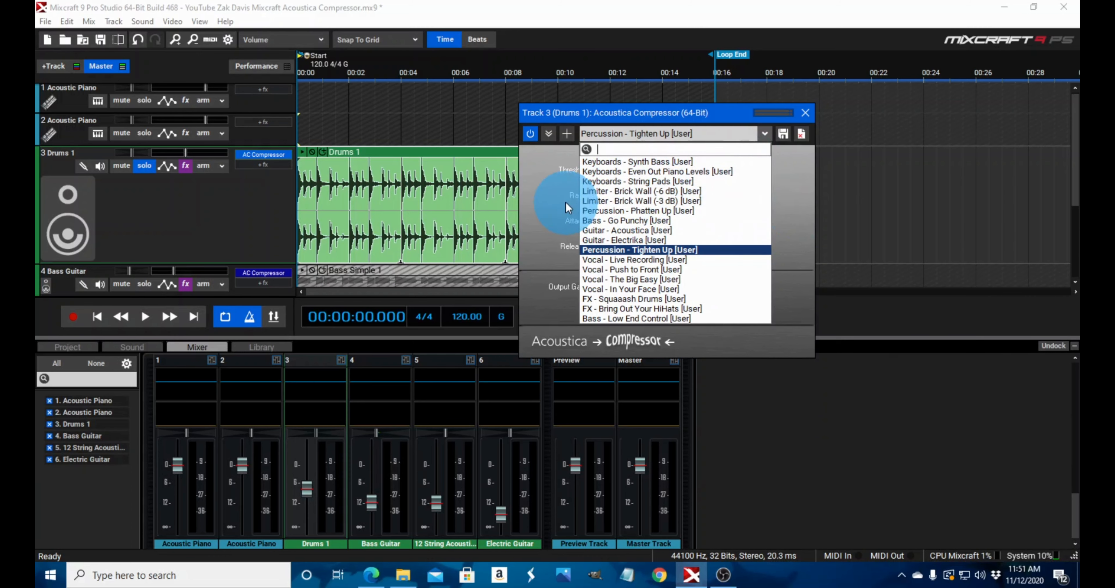
pyautogui.click(618, 250)
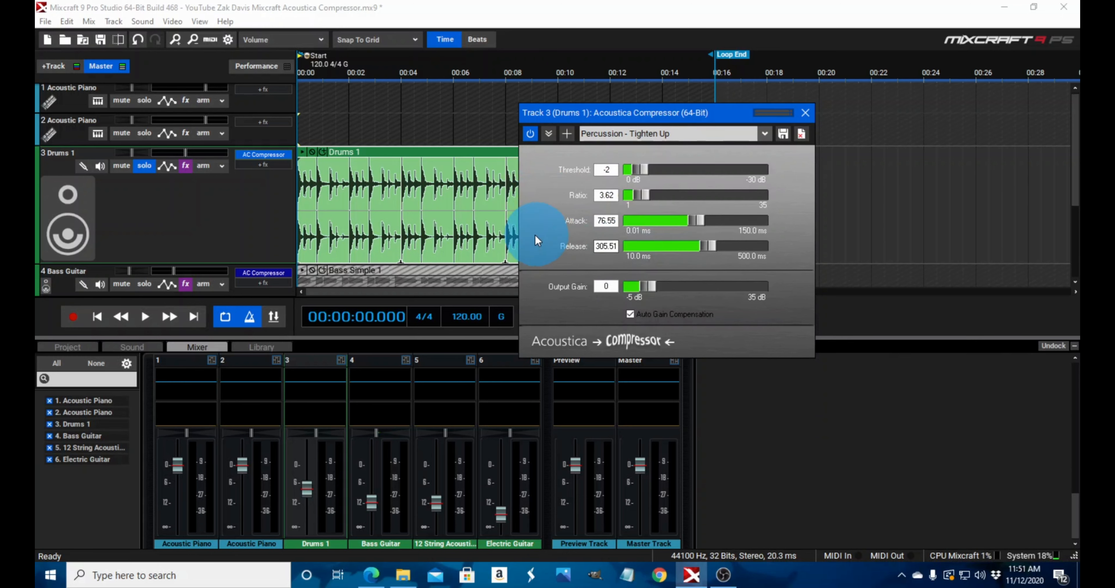
# Step: Play the soloed drums while bypassing and re-enabling the compressor to compare the sound, and close the effect after stopping playback
pyautogui.click(145, 320)
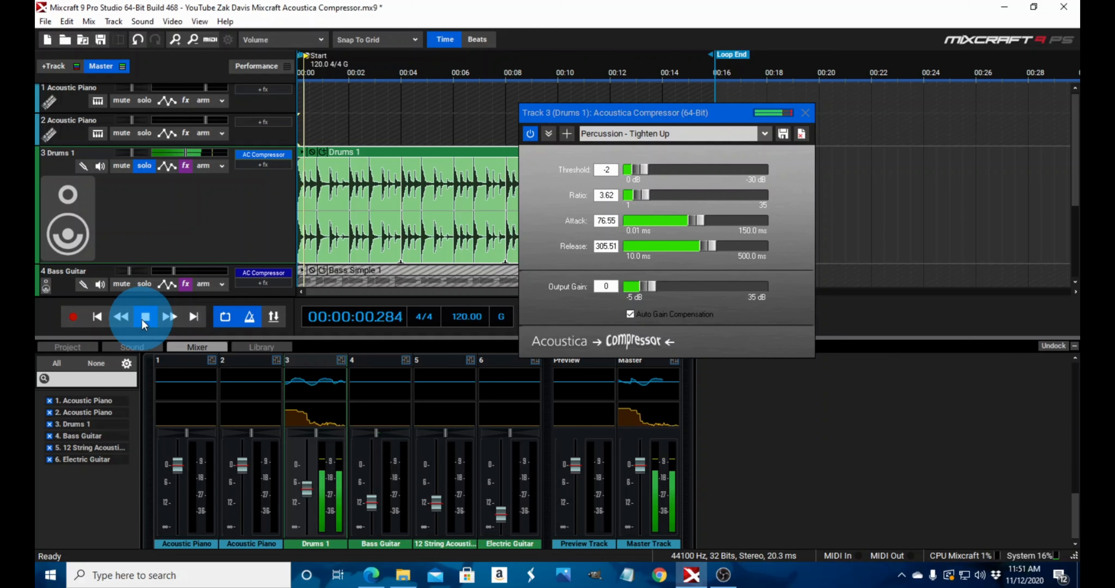
pyautogui.click(532, 135)
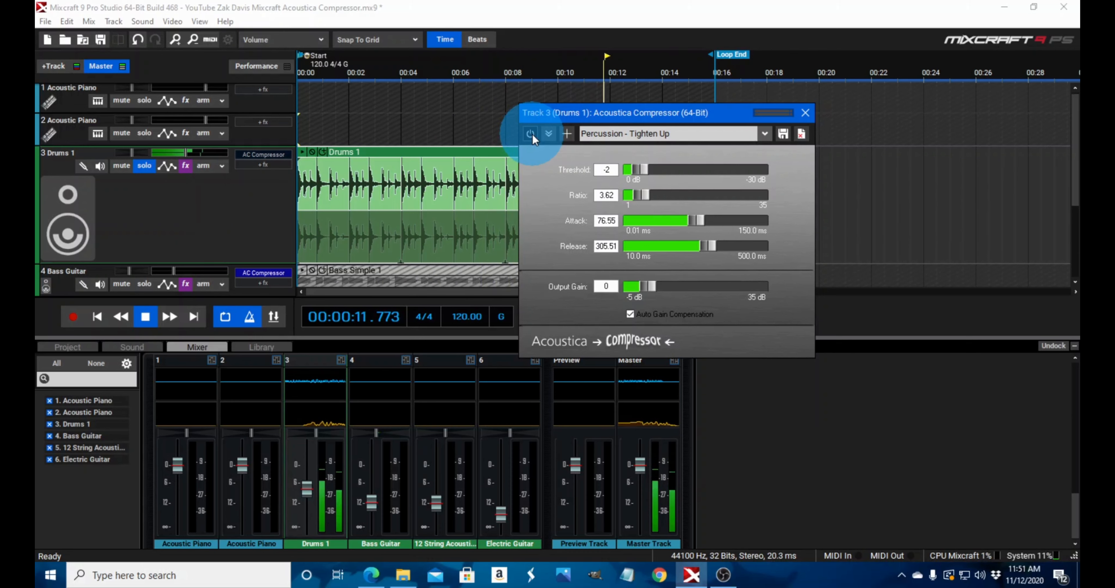
pyautogui.click(532, 134)
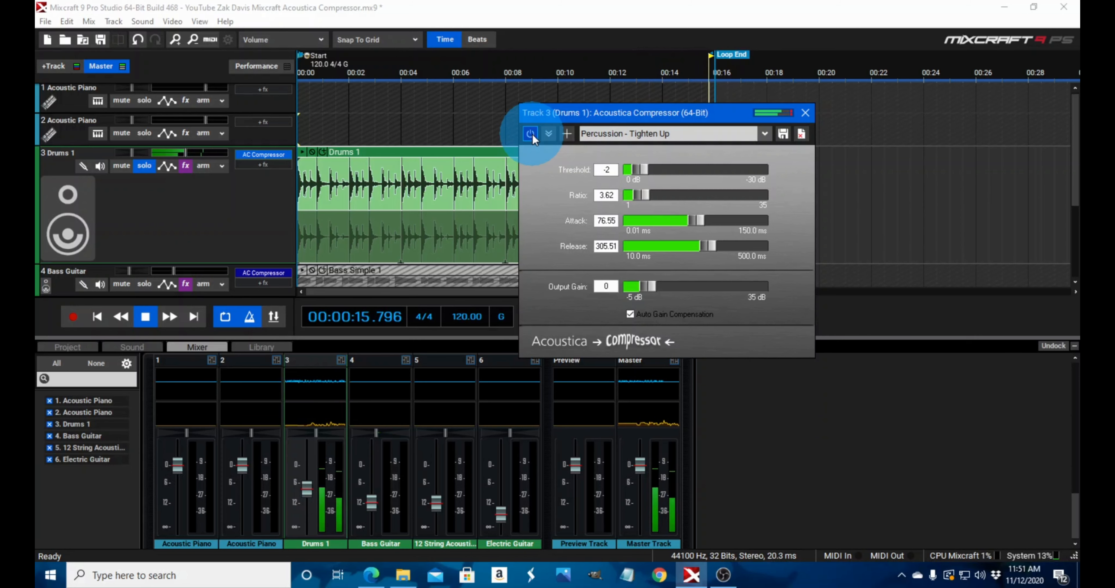
pyautogui.click(533, 134)
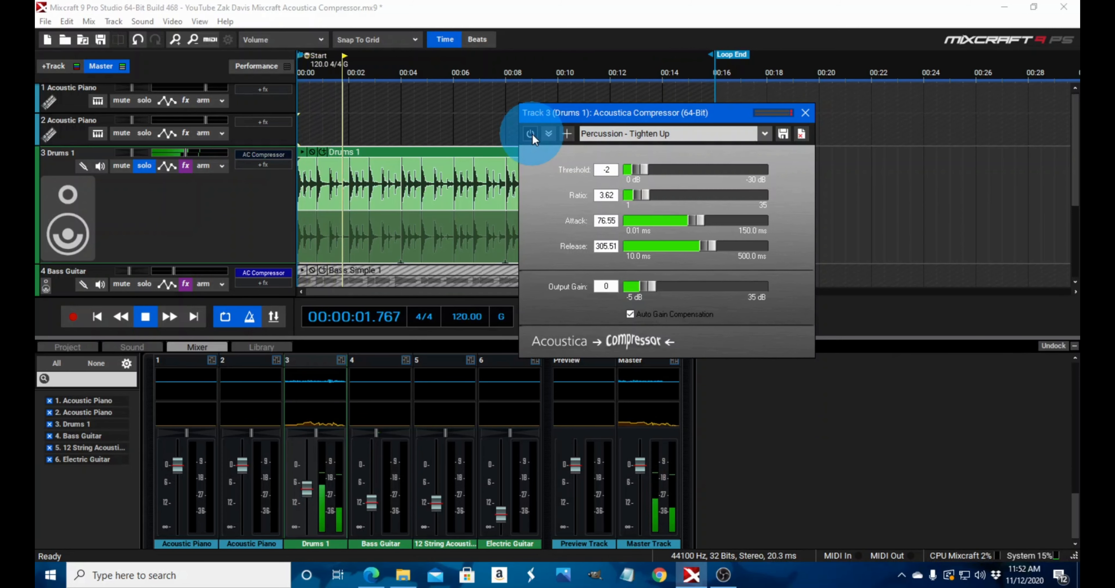
pyautogui.click(532, 134)
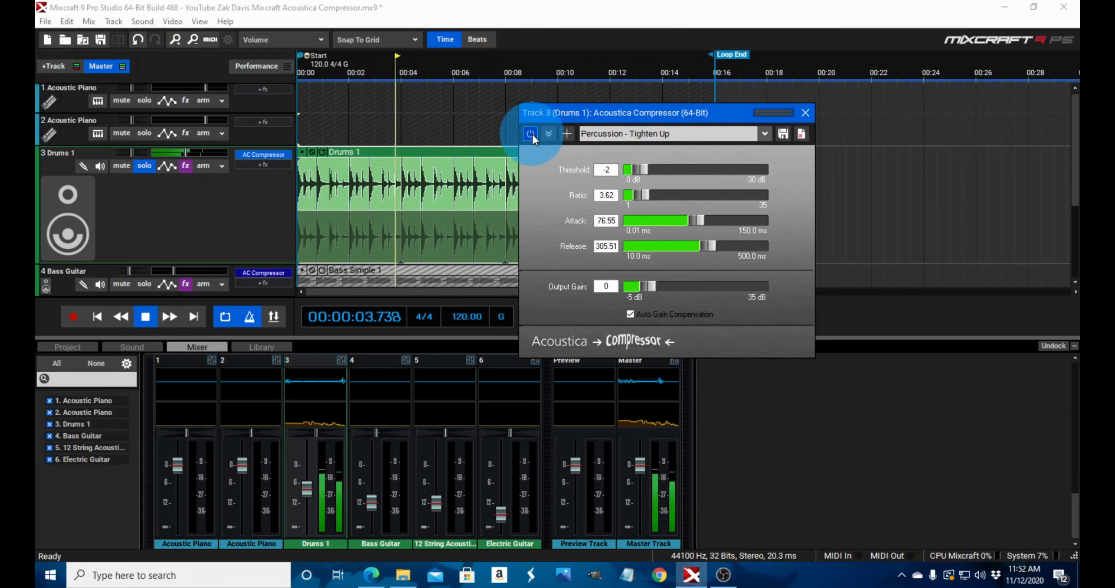
pyautogui.click(141, 318)
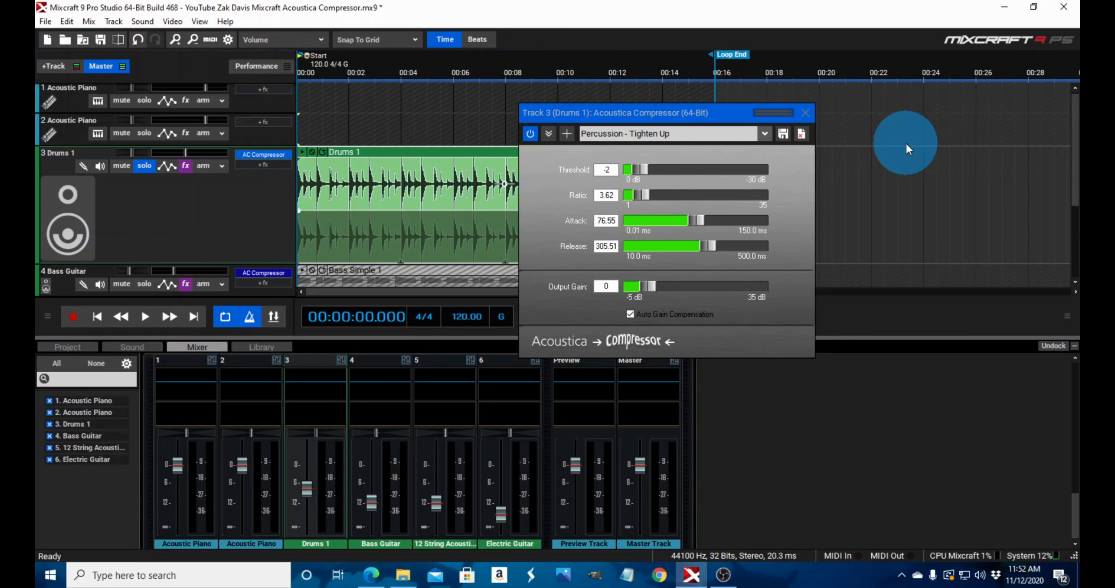
pyautogui.click(805, 113)
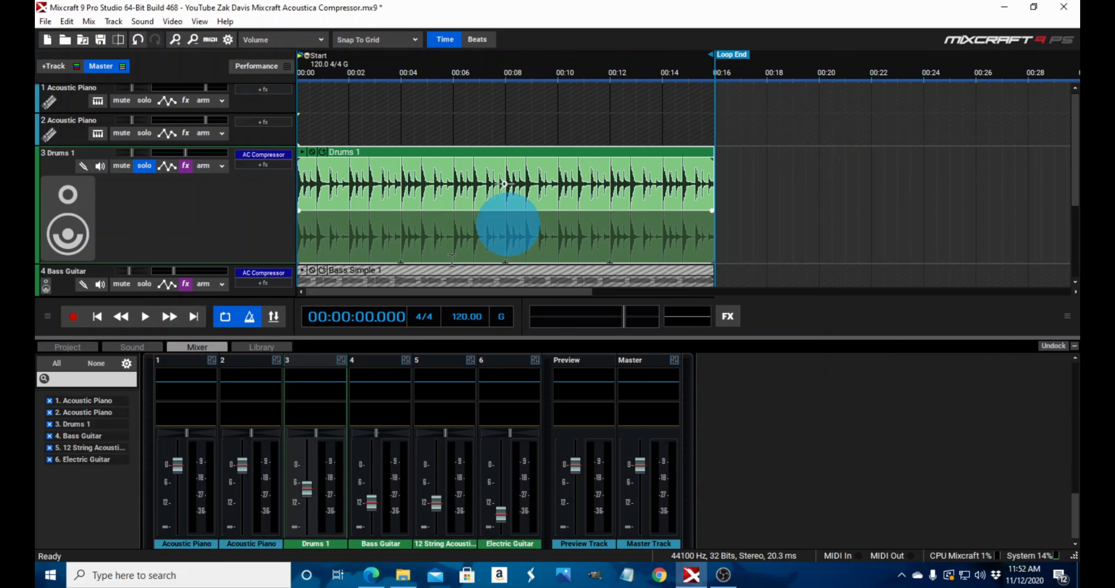
# Step: Reduce the Drums 1 track's height and switch the solo from Drums 1 to the Bass Guitar track
pyautogui.scroll(-2, 282, 195)
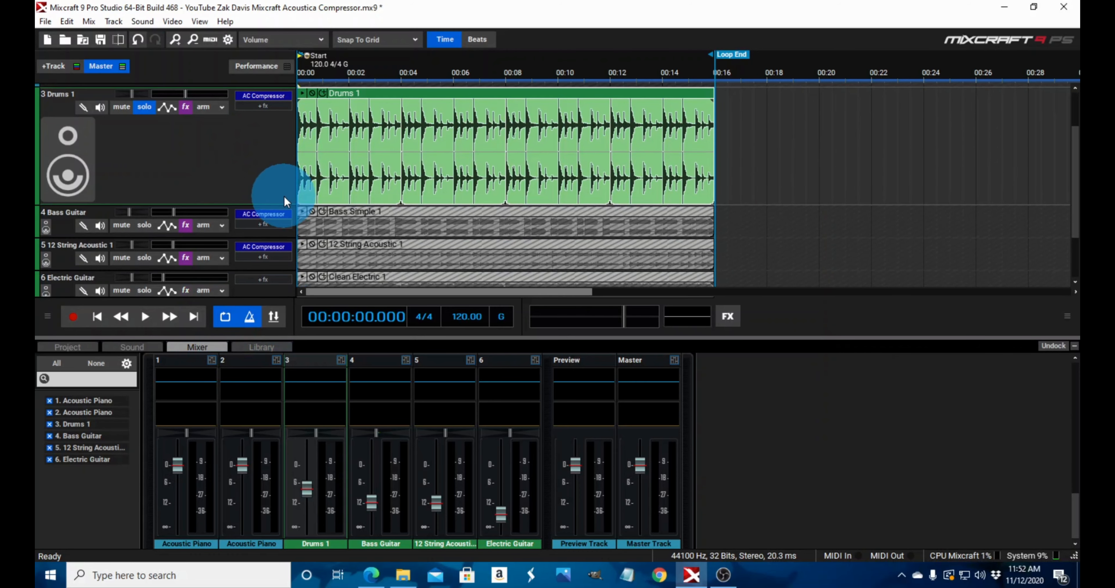
pyautogui.moveTo(260, 203); pyautogui.dragTo(240, 139)
pyautogui.click(144, 106)
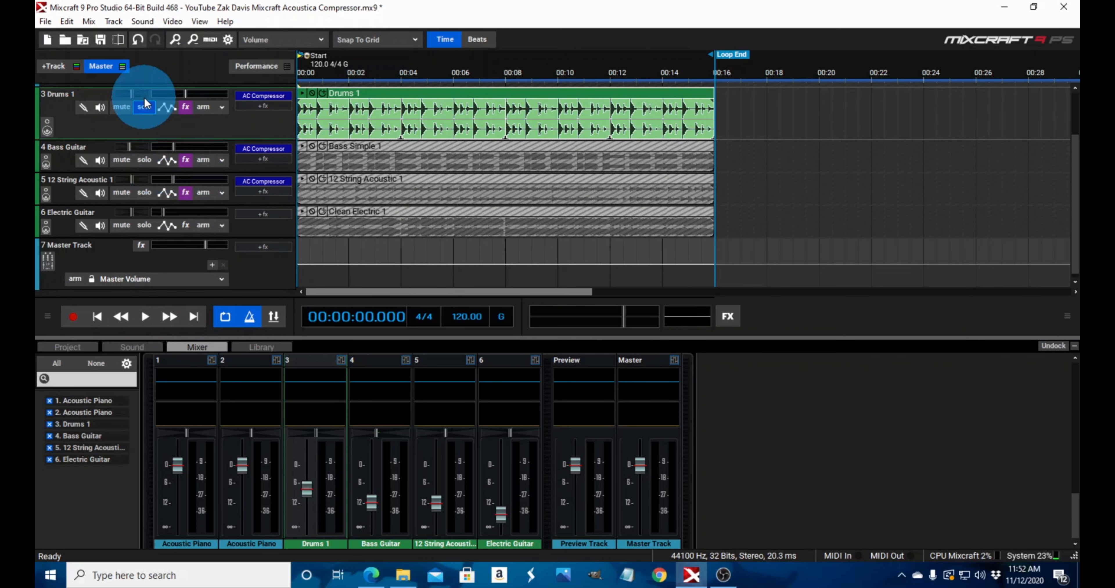
pyautogui.click(139, 151)
pyautogui.click(144, 159)
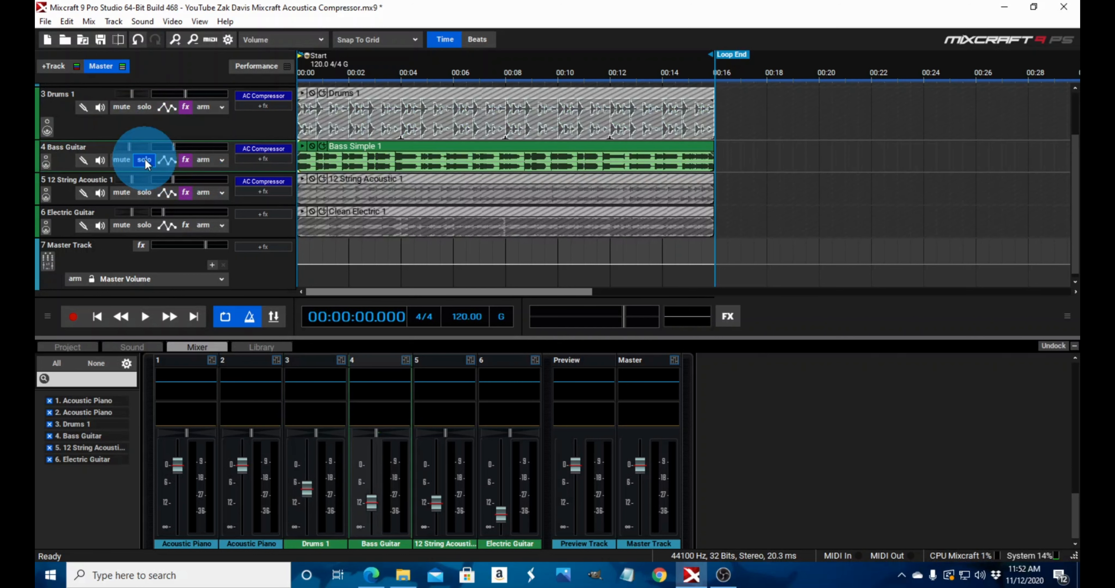
# Step: Load the Bass - Go Punchy preset in the Bass Guitar track's Acoustica Compressor
pyautogui.click(280, 148)
pyautogui.moveTo(623, 99); pyautogui.dragTo(663, 100)
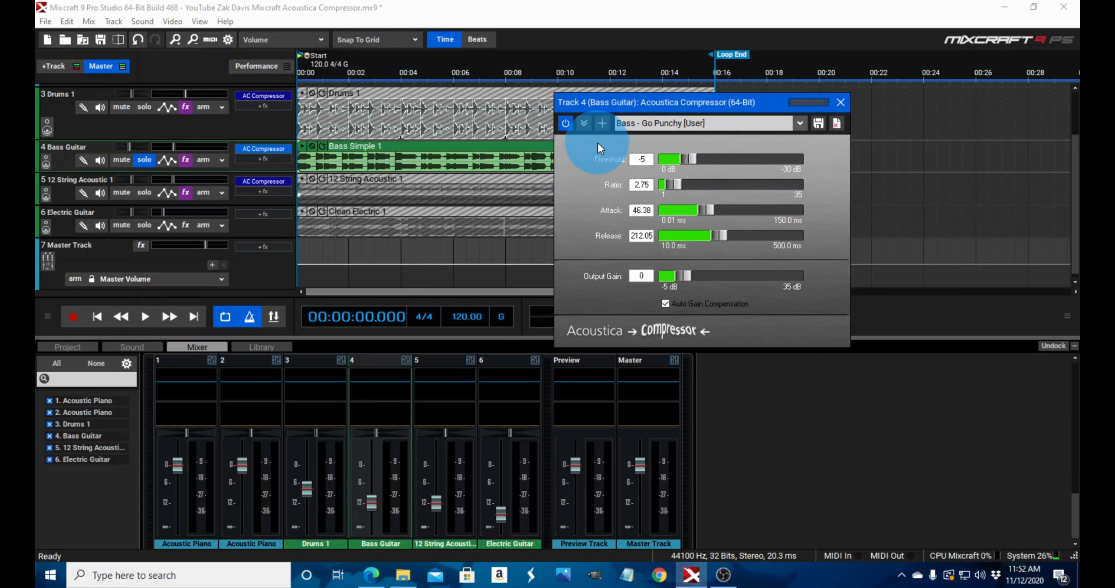
pyautogui.click(798, 121)
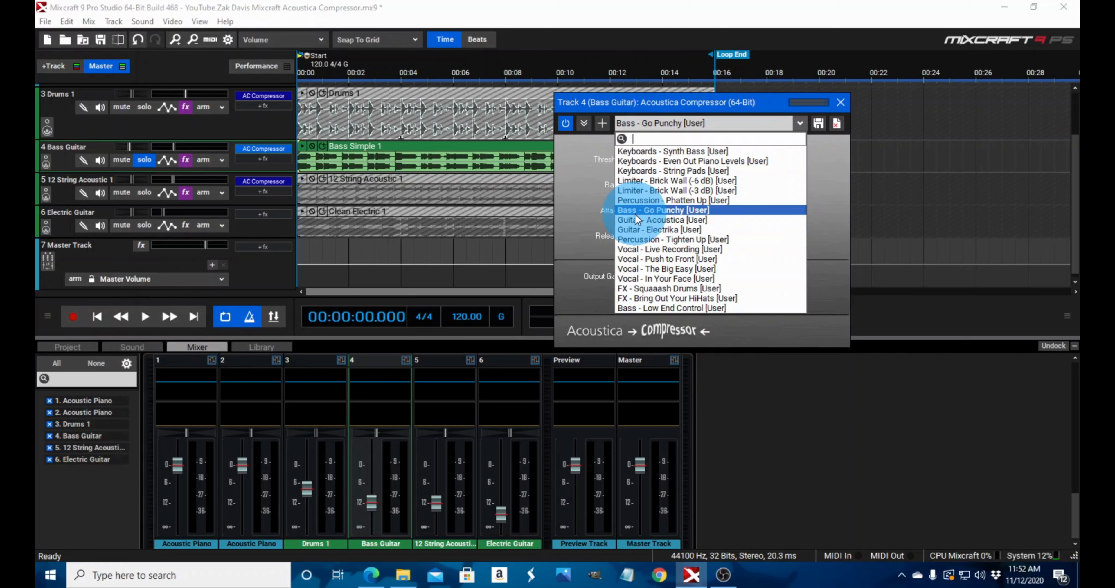
pyautogui.click(701, 210)
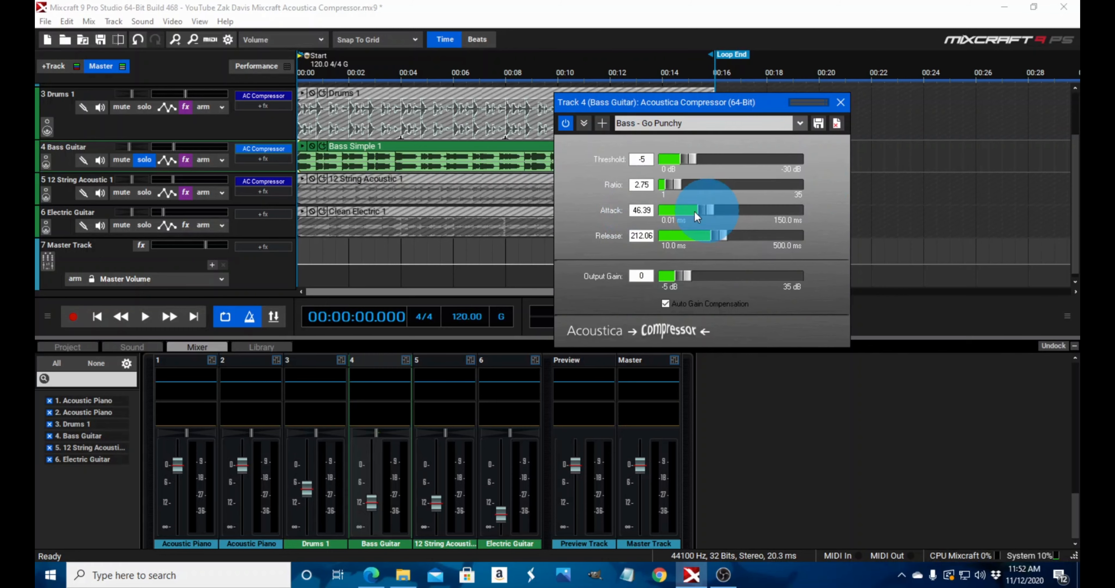
# Step: Play the soloed bass while alternately bypassing and enabling its compressor to compare the sound, leaving the effect on when playback is stopped
pyautogui.click(566, 122)
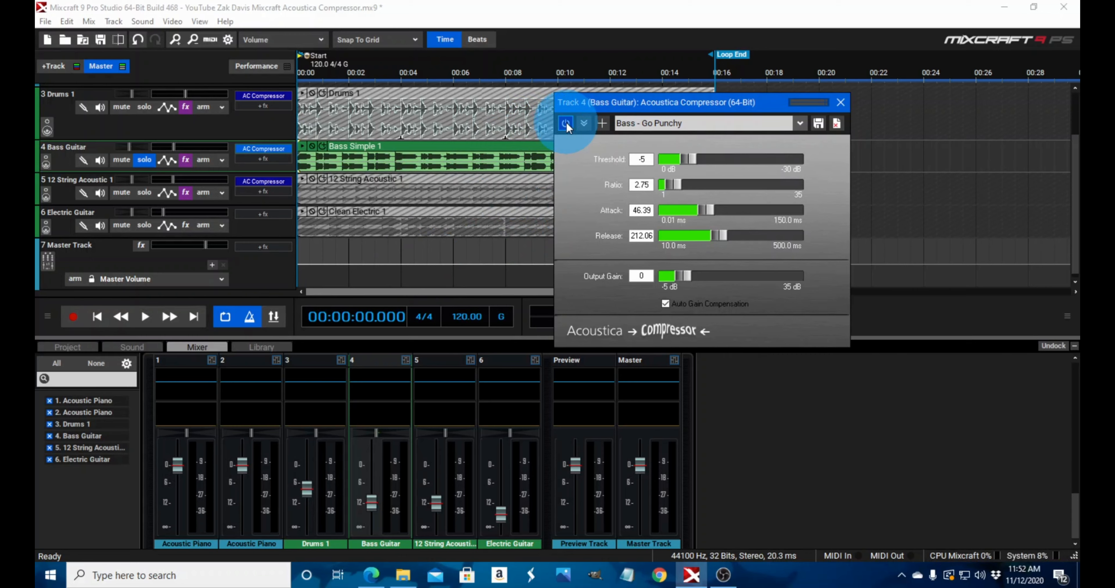
pyautogui.click(146, 320)
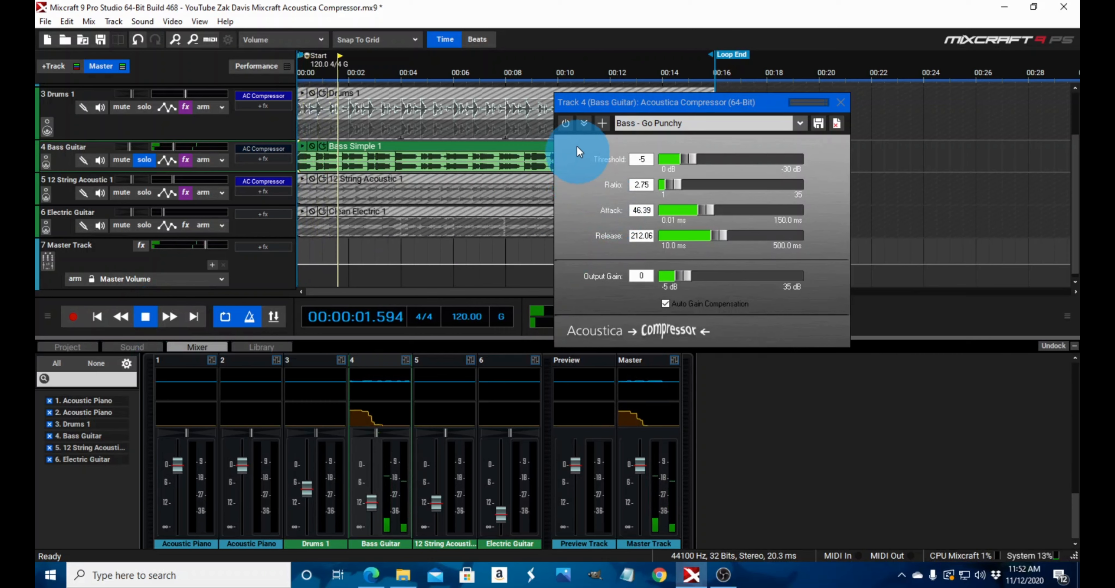
pyautogui.click(567, 126)
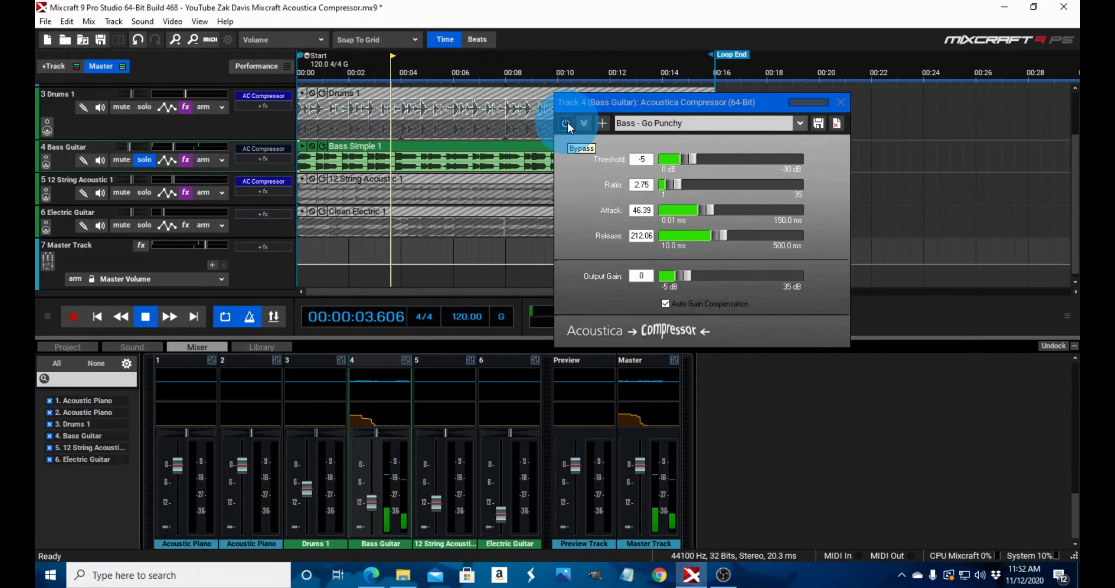
pyautogui.click(567, 124)
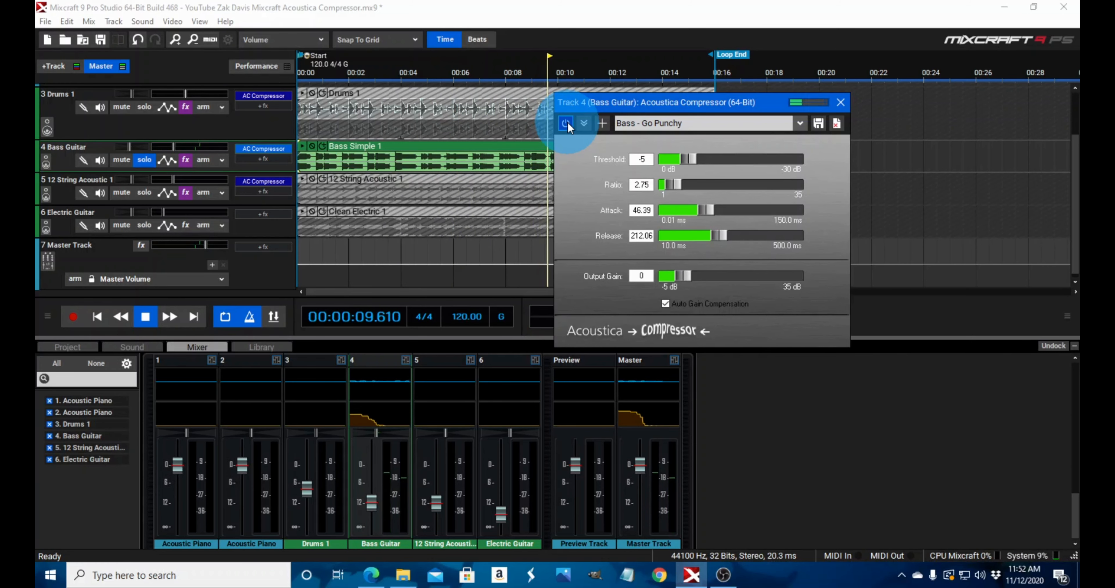
pyautogui.click(567, 122)
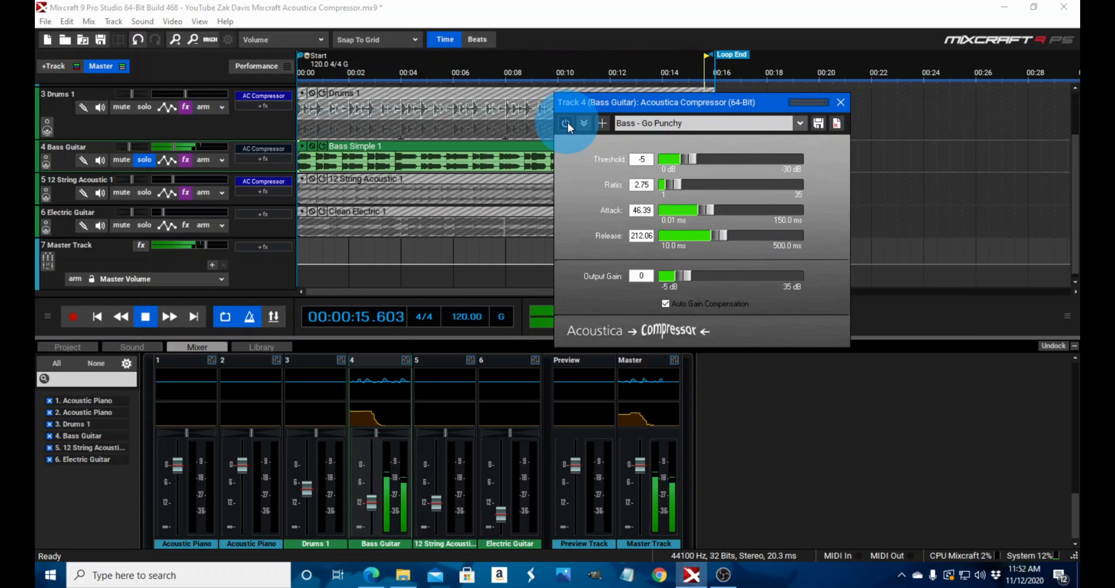
pyautogui.click(567, 123)
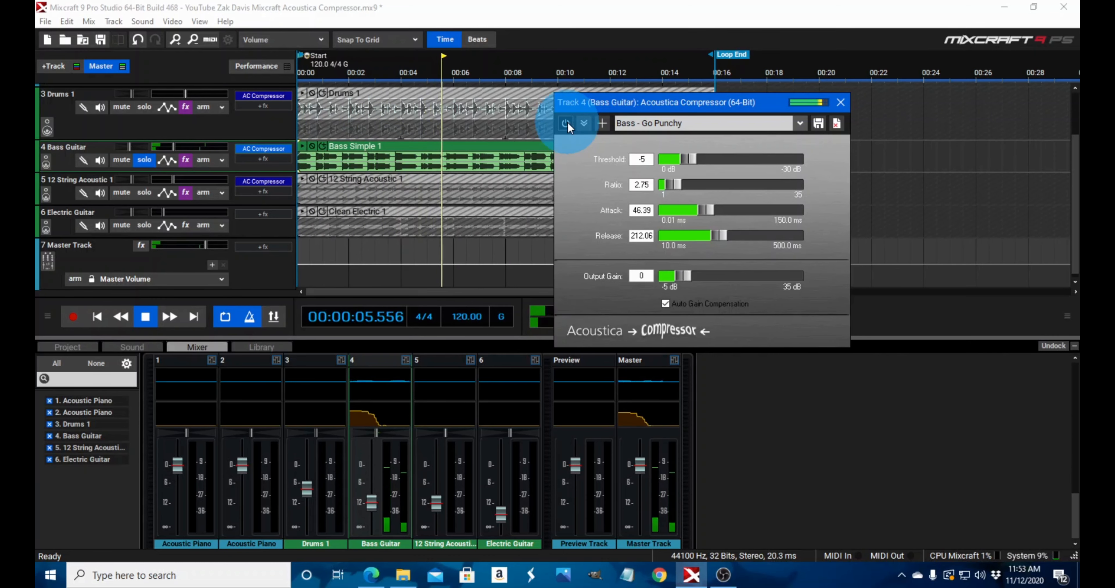
pyautogui.click(567, 122)
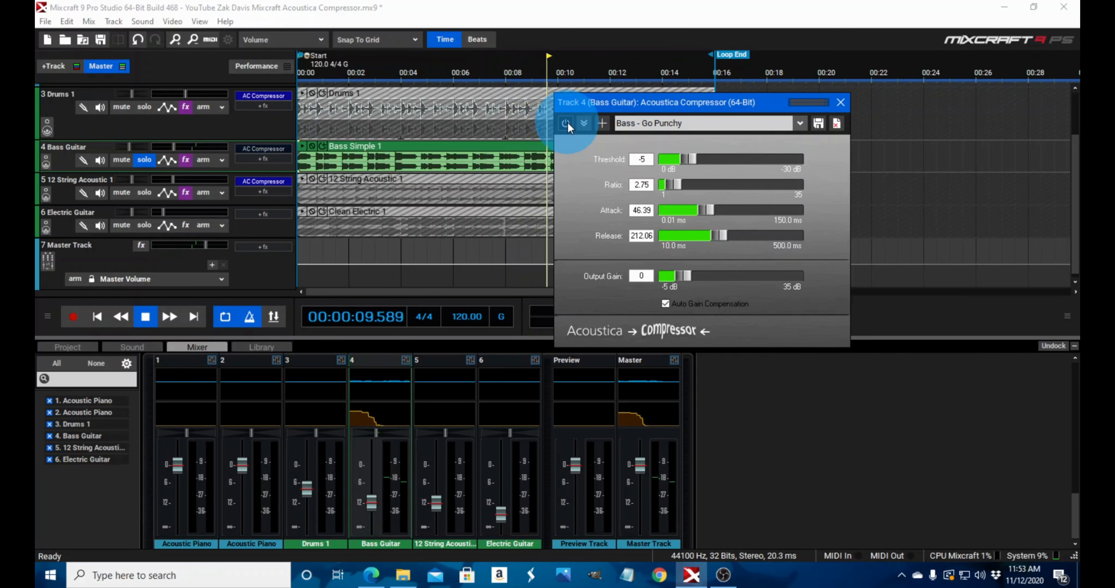
pyautogui.click(566, 124)
pyautogui.click(146, 317)
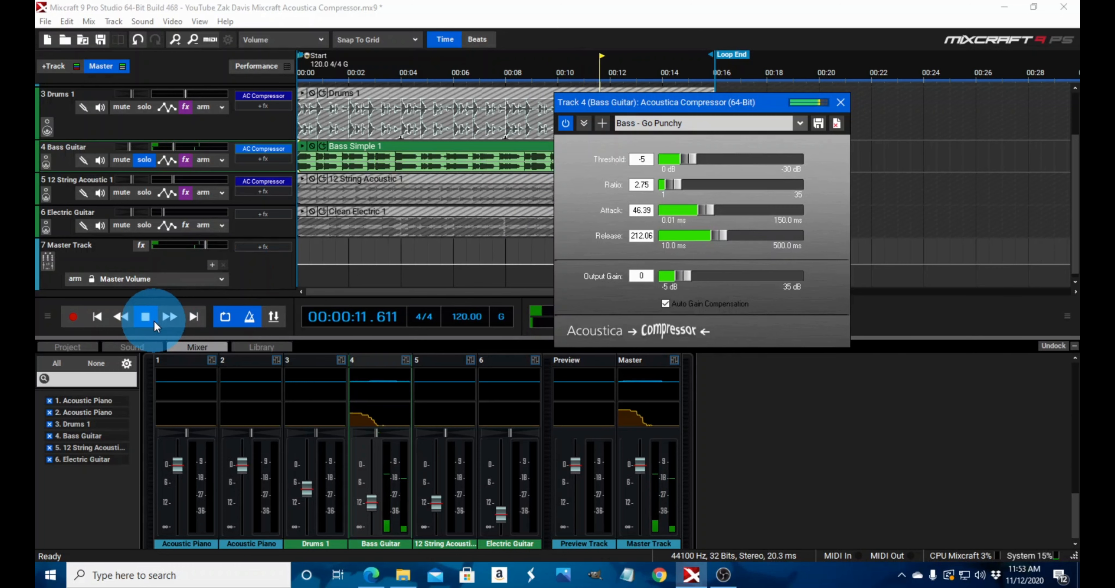
pyautogui.click(341, 252)
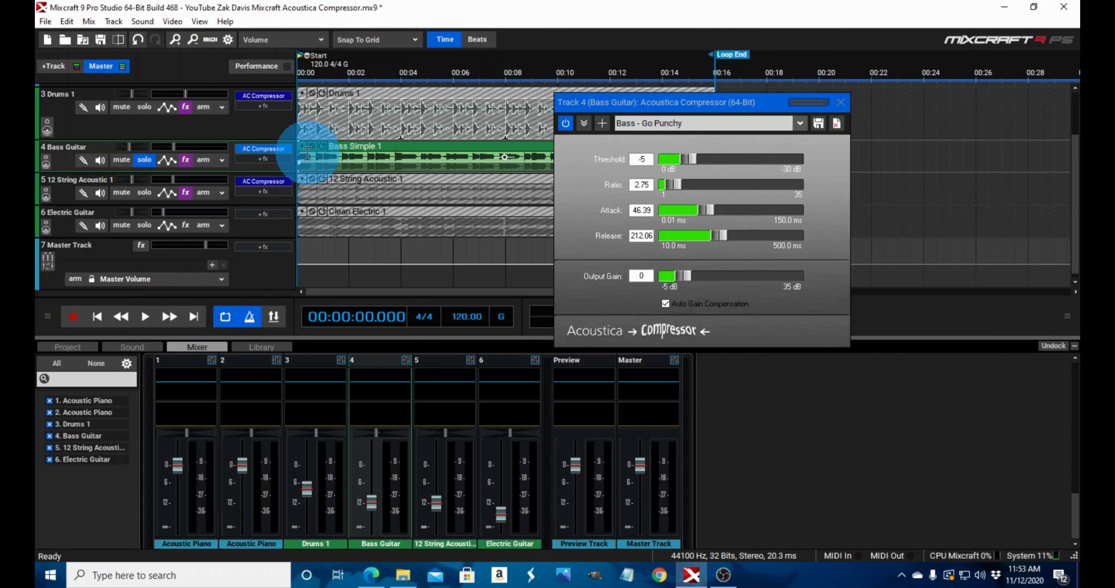
# Step: Switch the solo from Bass Guitar to the 12 String Acoustic 1 track and close the bass compressor
pyautogui.click(147, 161)
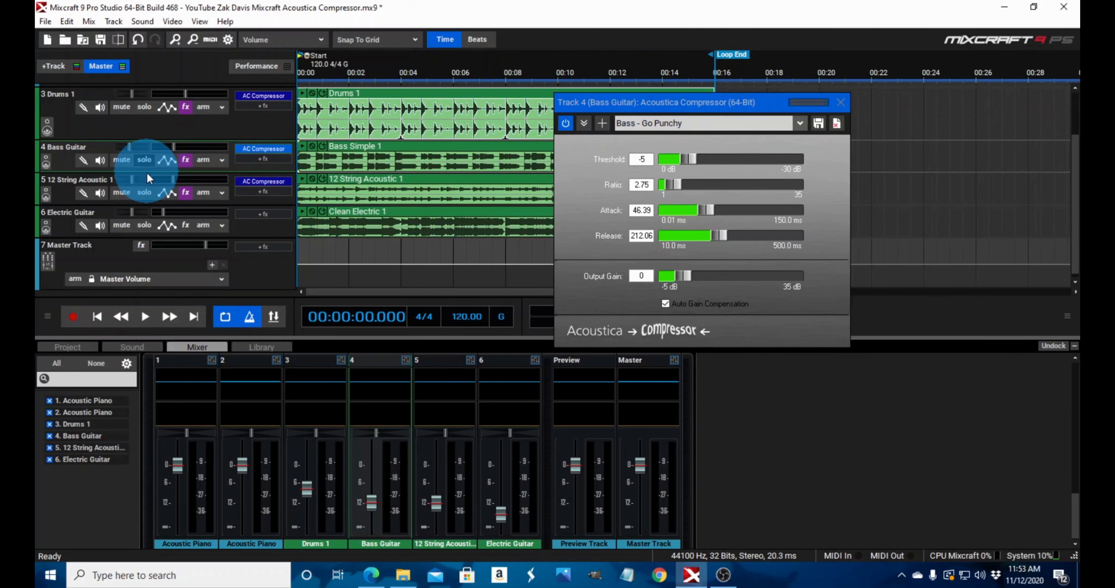
pyautogui.click(144, 192)
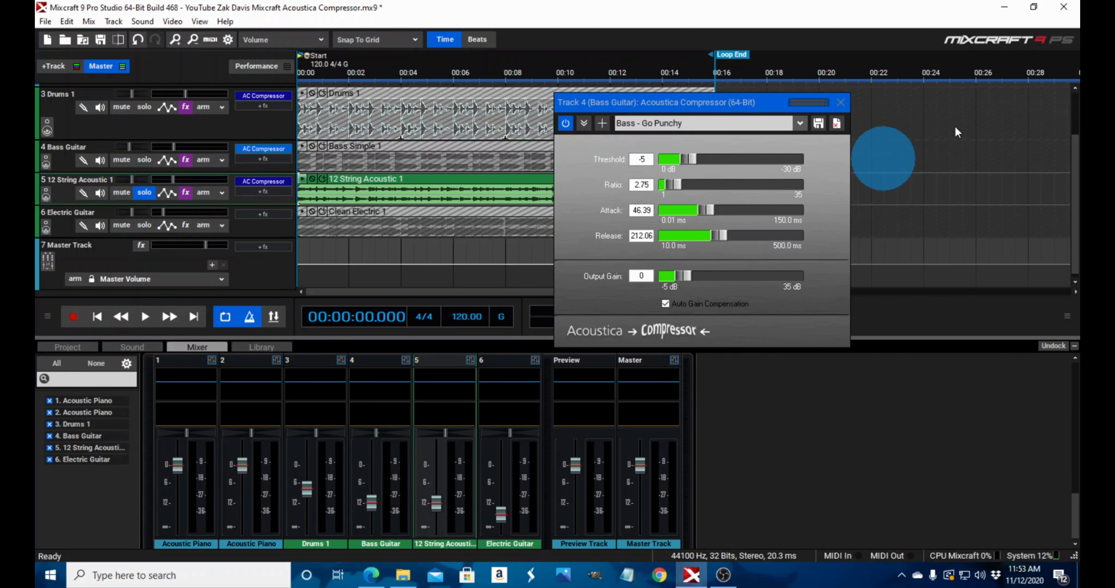
pyautogui.click(840, 102)
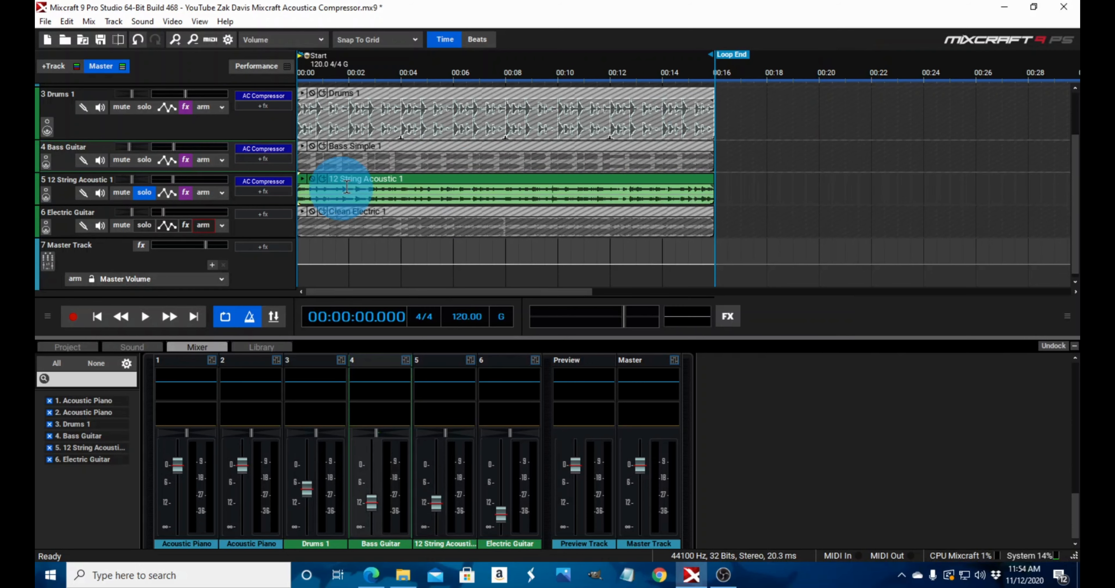
# Step: Load the Guitar - Acoustica preset in the 12 String Acoustic 1 track's Acoustica Compressor
pyautogui.click(273, 181)
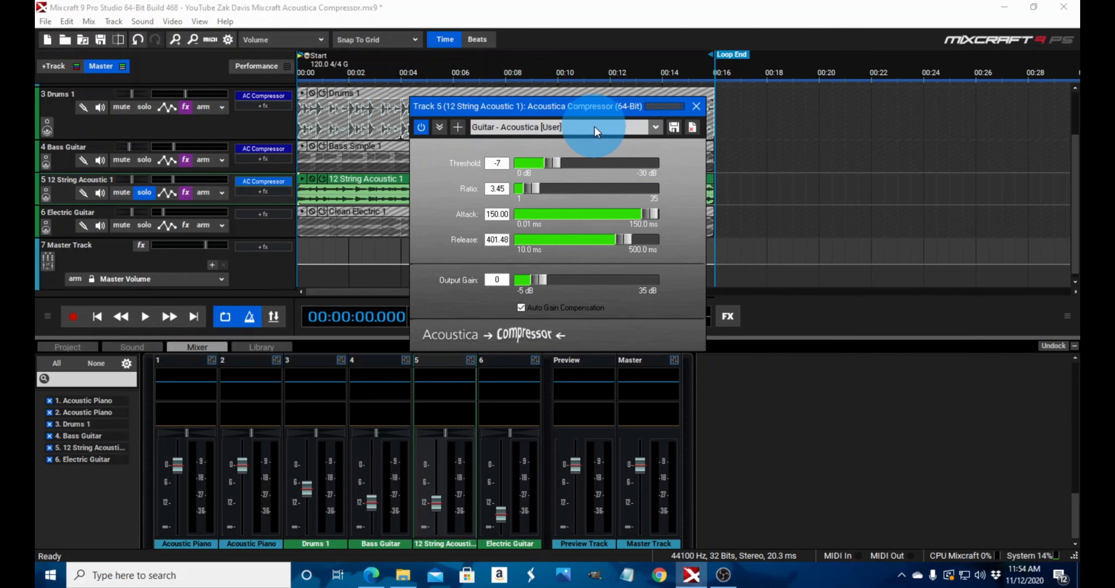
pyautogui.click(655, 127)
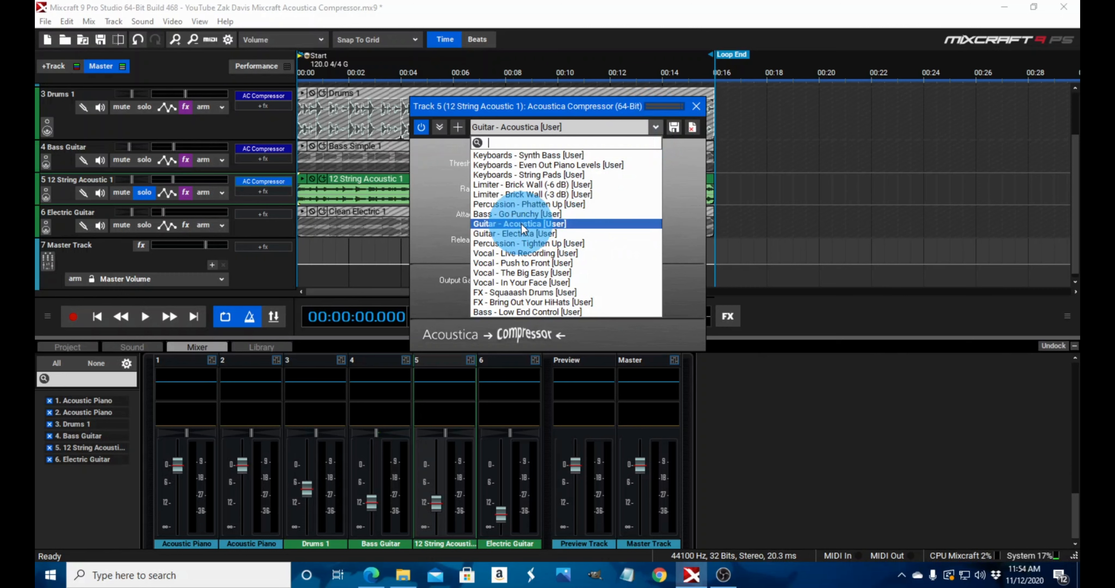
pyautogui.click(553, 224)
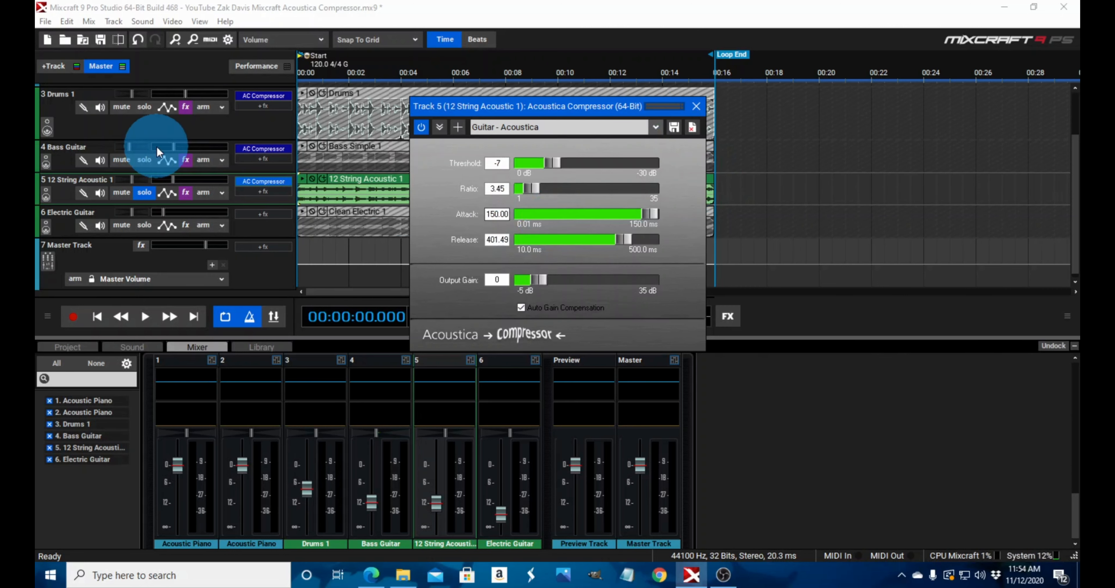
# Step: Play the soloed 12-string guitar with its compressor alternately bypassed and enabled, leaving it on when playback is stopped
pyautogui.click(422, 128)
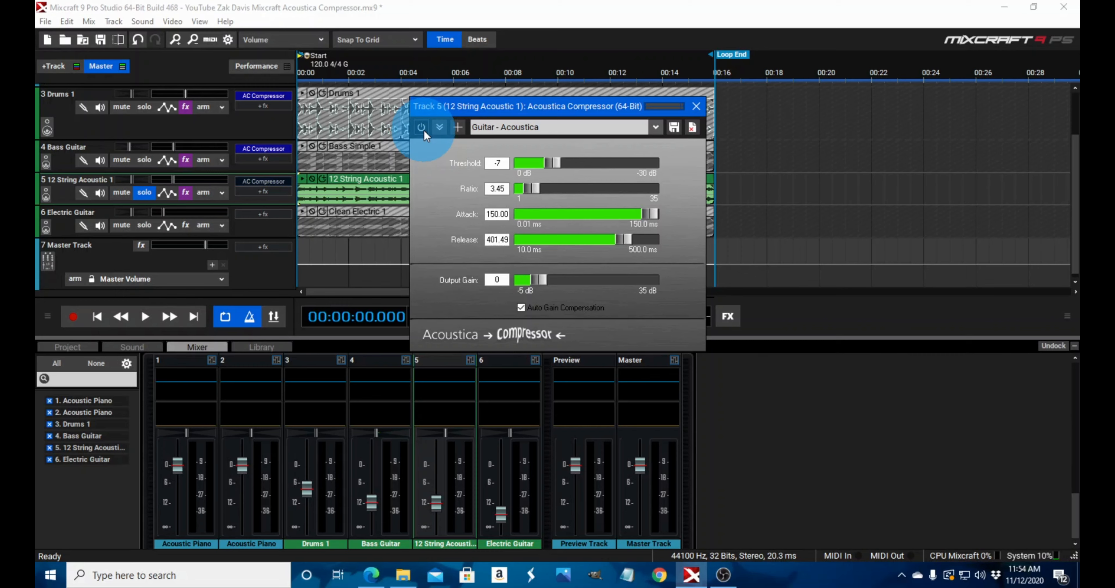
pyautogui.click(144, 322)
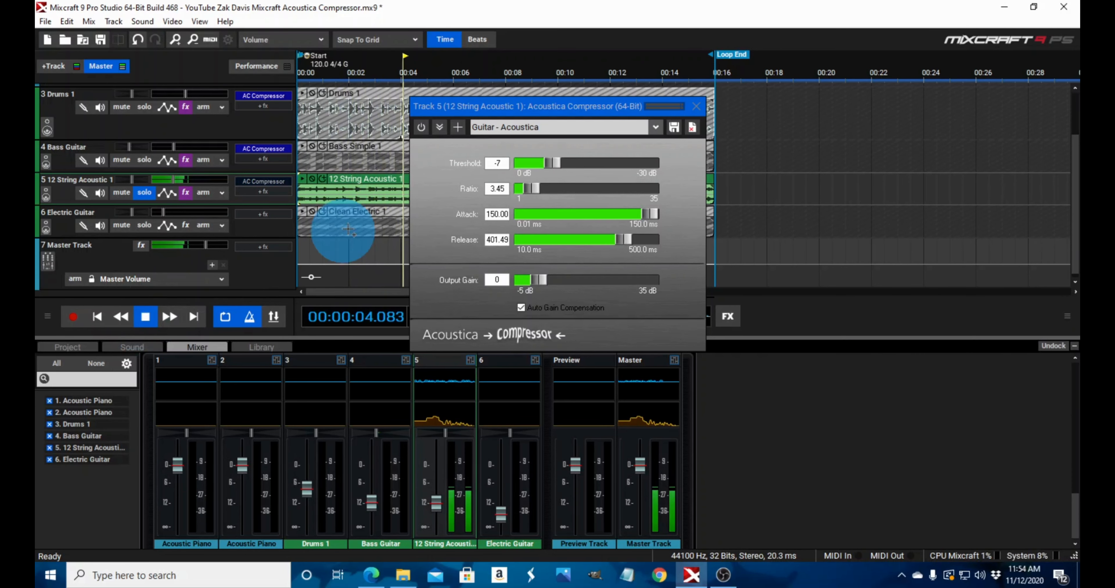
pyautogui.click(421, 127)
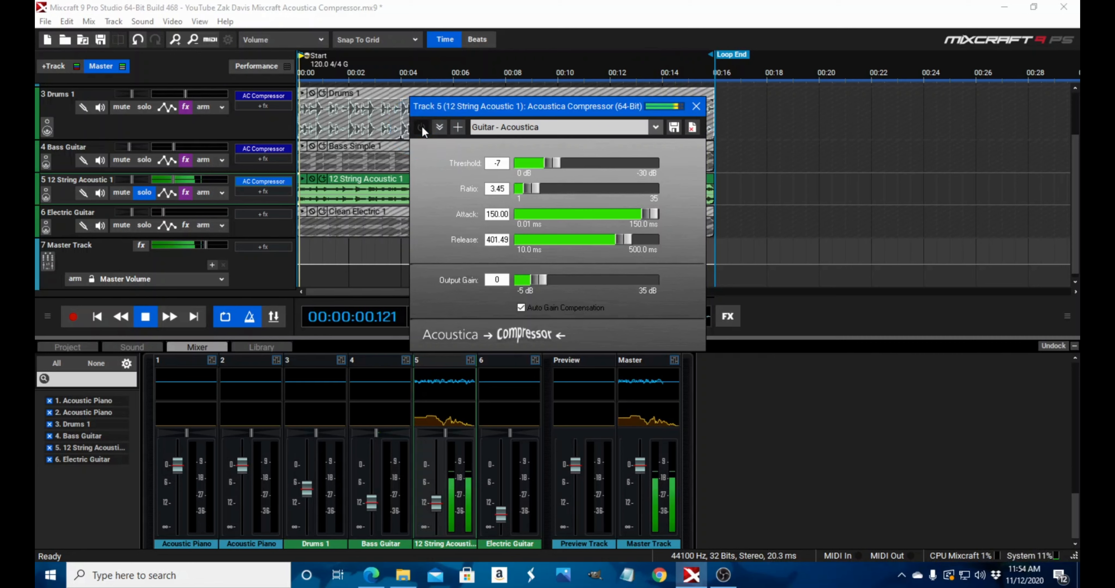
pyautogui.click(422, 127)
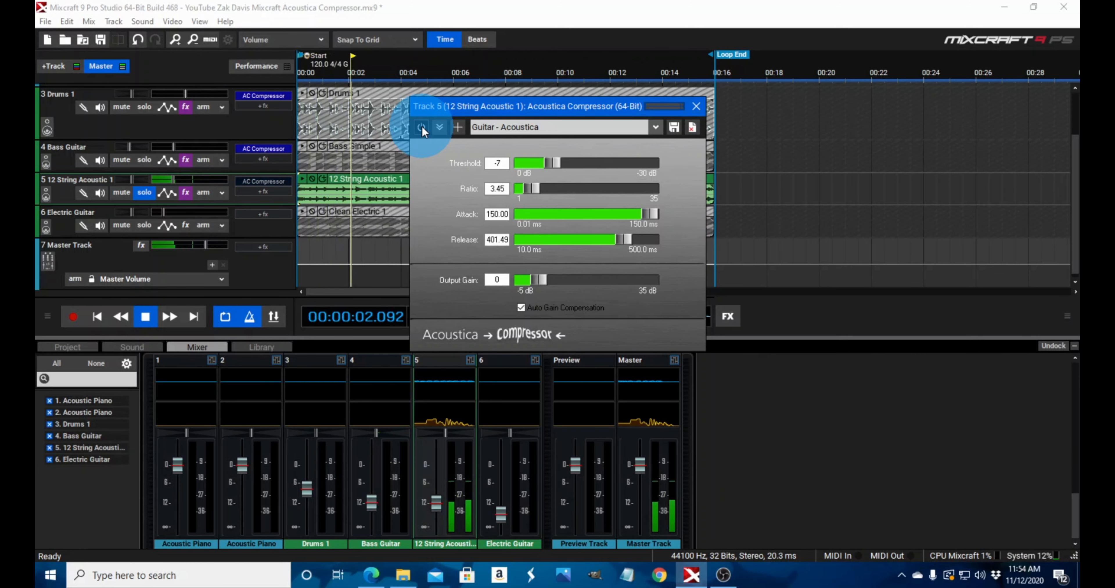
pyautogui.click(421, 127)
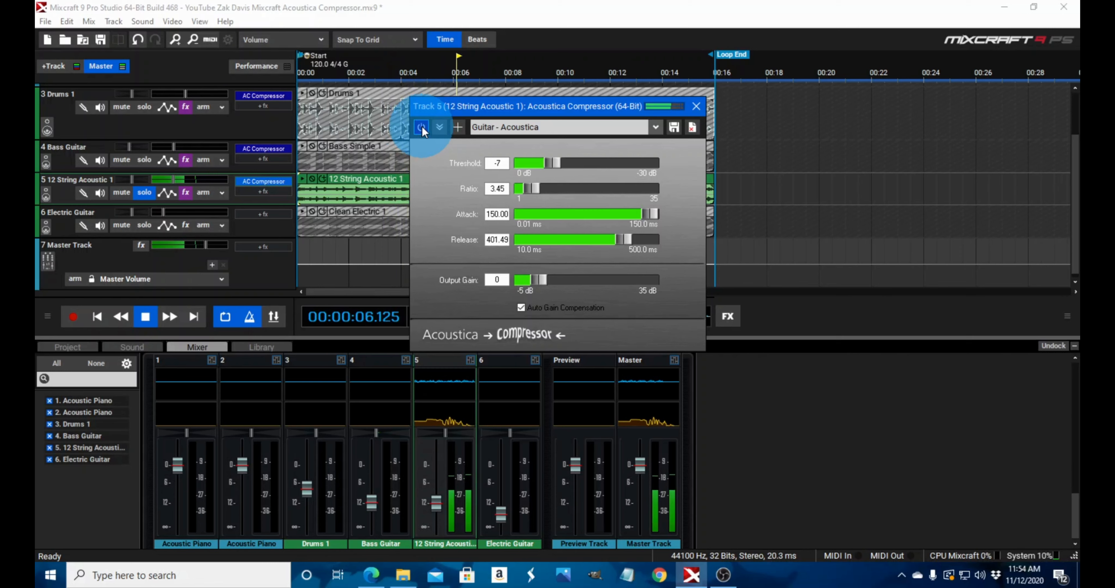
pyautogui.click(421, 127)
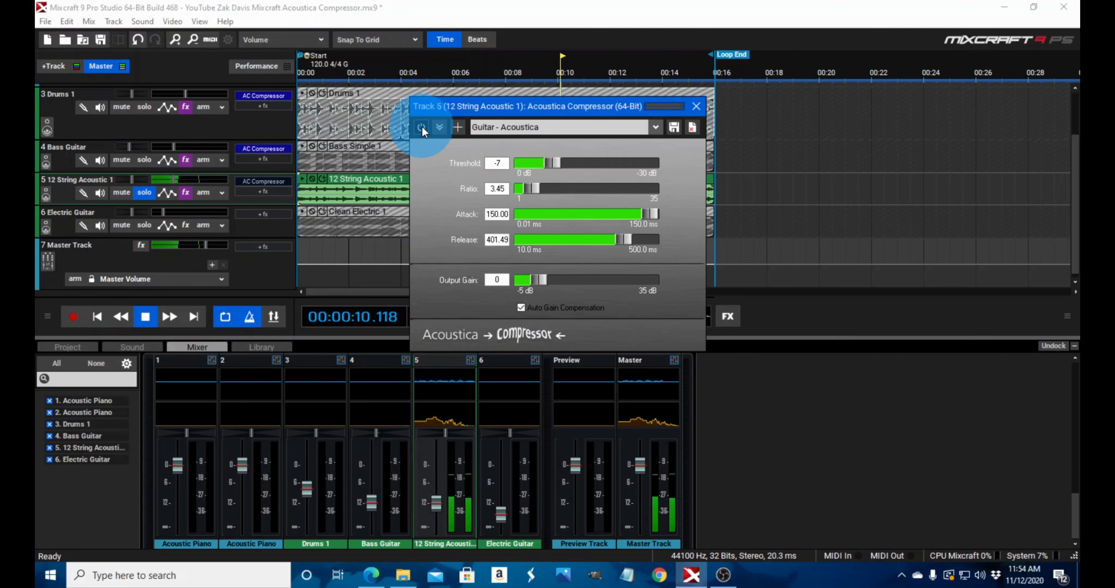
pyautogui.click(421, 127)
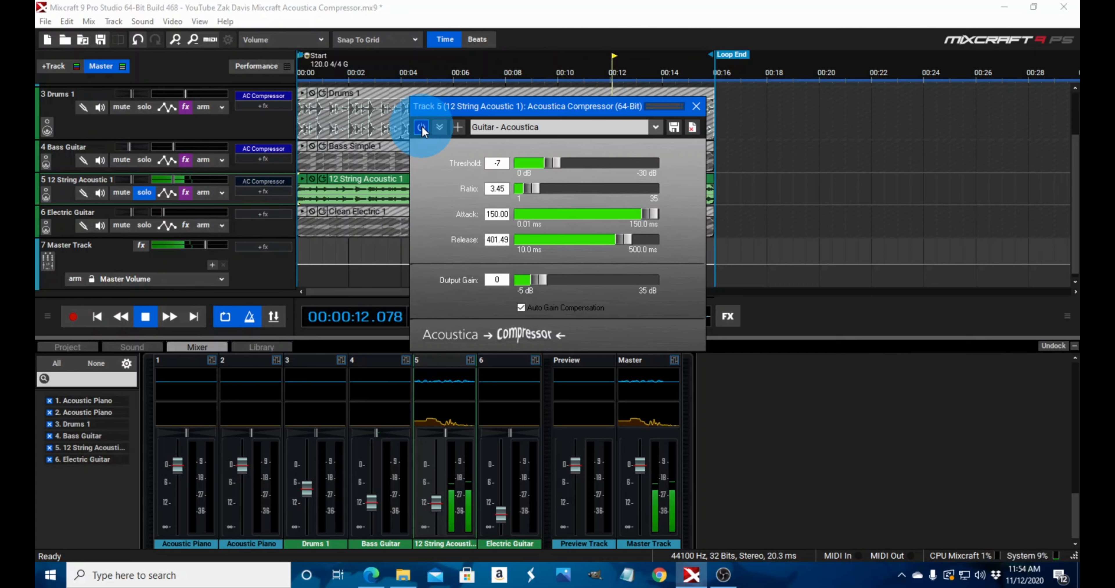
pyautogui.click(141, 320)
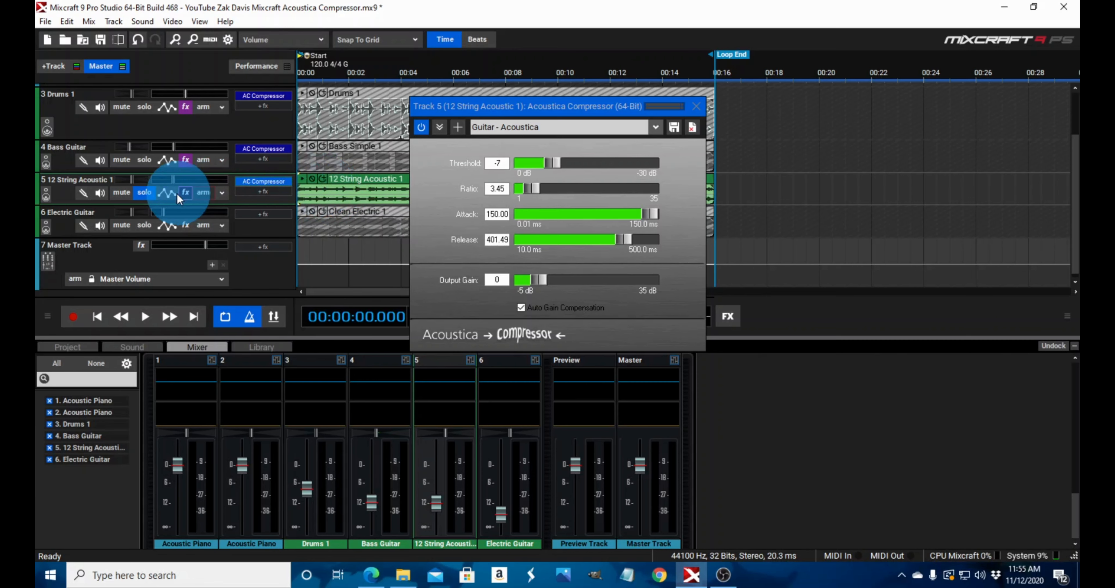
# Step: Switch the solo from 12 String Acoustic 1 to the Electric Guitar track and close the 12-string compressor
pyautogui.click(144, 193)
pyautogui.click(143, 192)
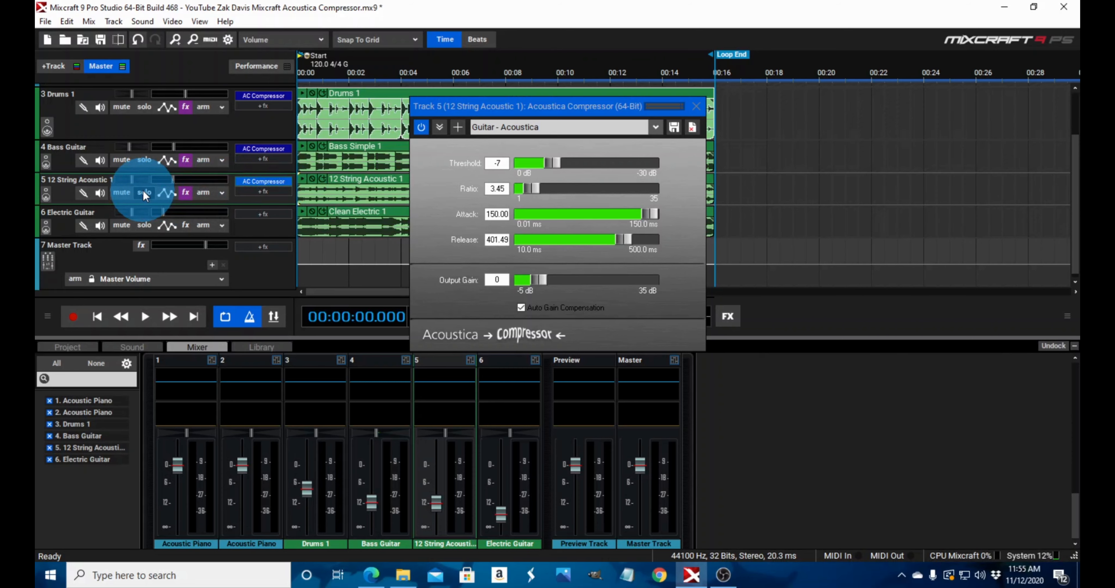
pyautogui.click(143, 225)
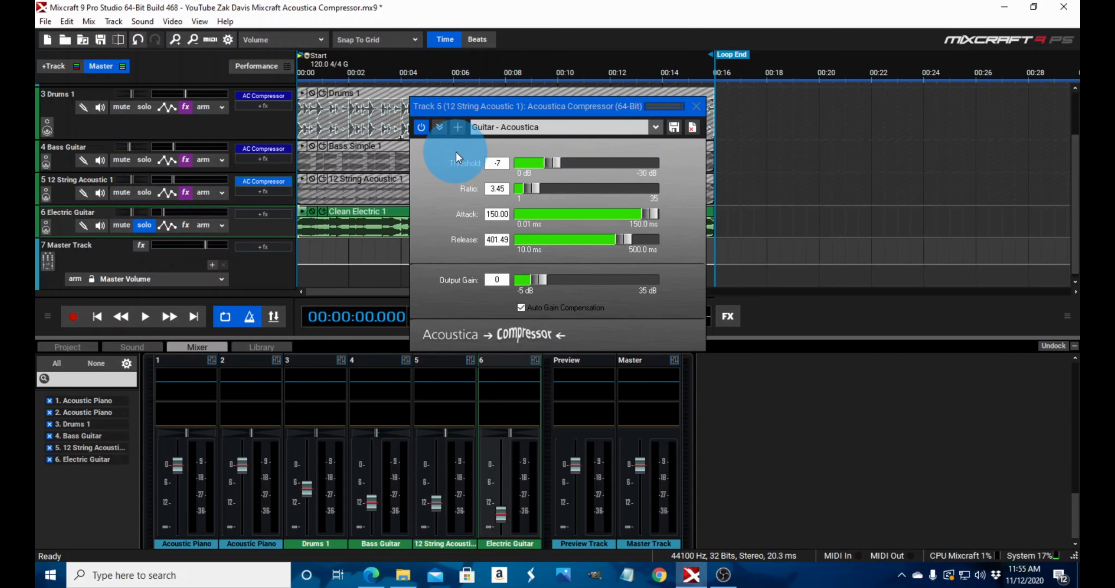
pyautogui.click(695, 106)
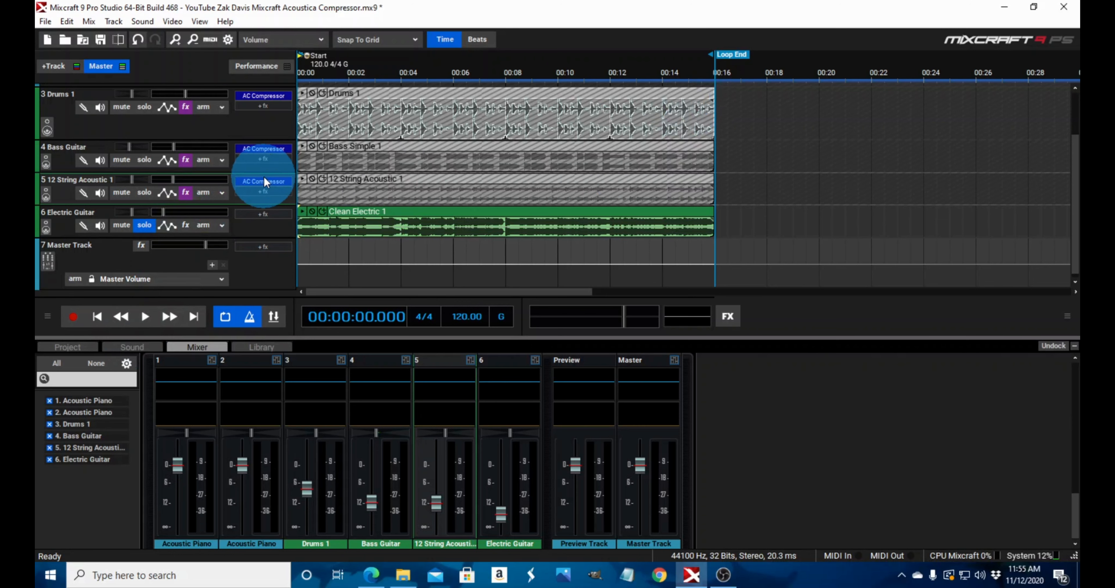
# Step: Play the soloed Electric Guitar track without any compression, stopping after about eight seconds
pyautogui.click(140, 317)
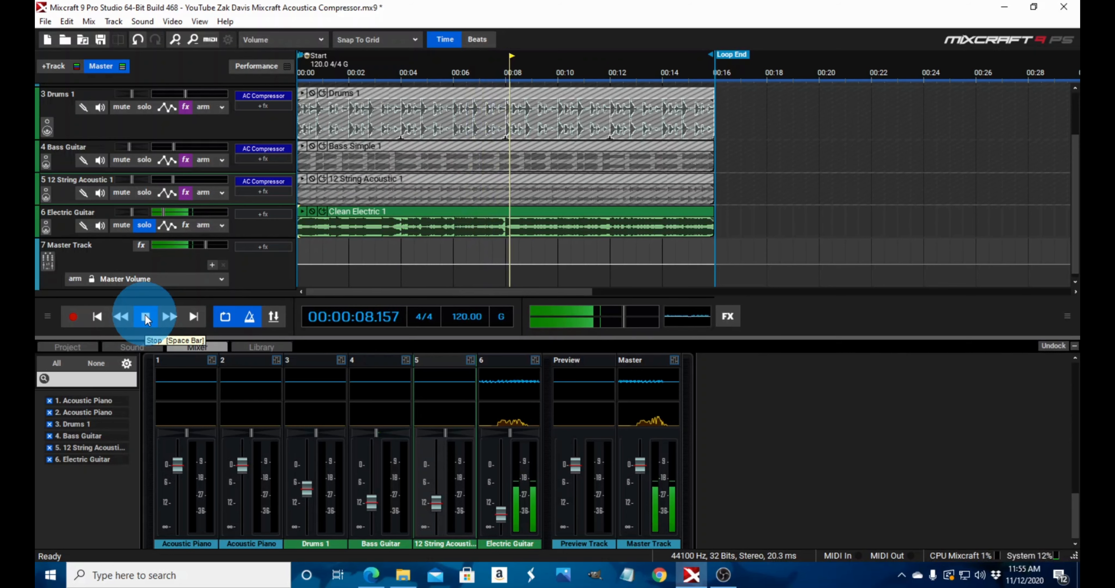
pyautogui.click(146, 317)
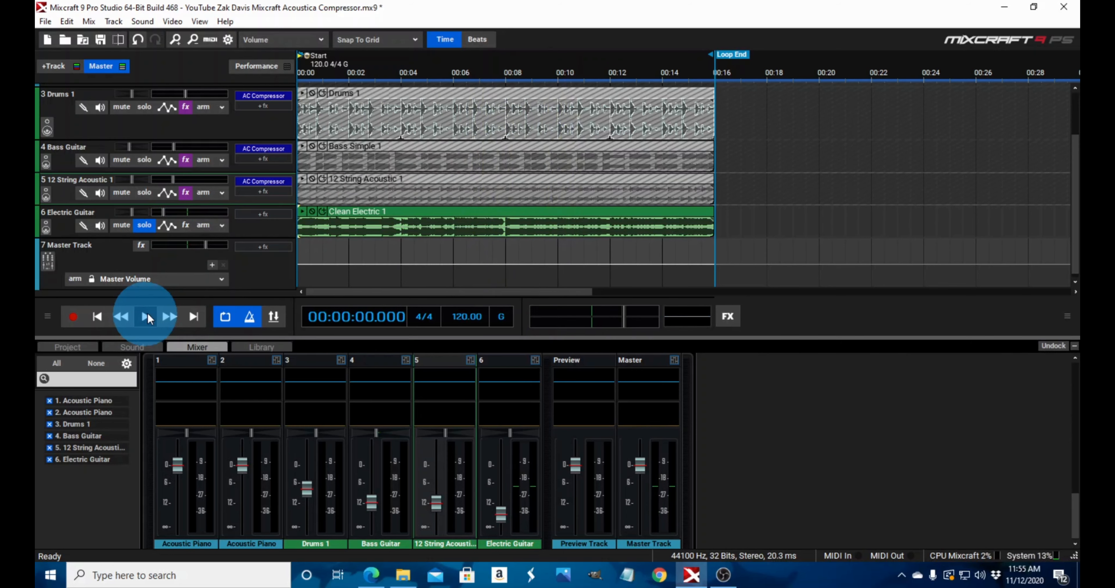
# Step: Add an Acoustica Compressor to the Electric Guitar track and load its Guitar - Electrika preset
pyautogui.click(255, 214)
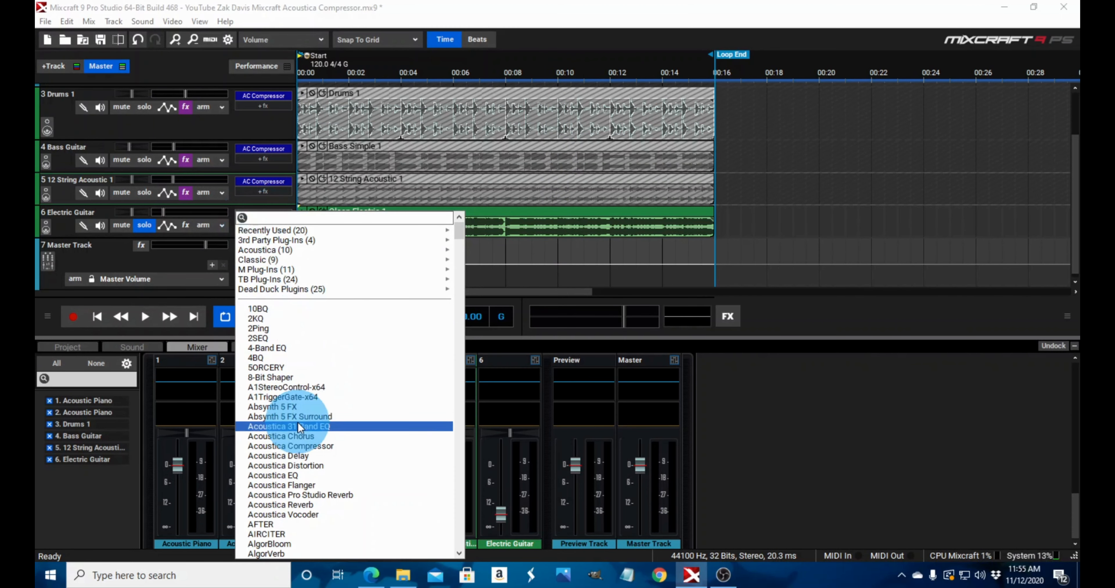
pyautogui.click(306, 447)
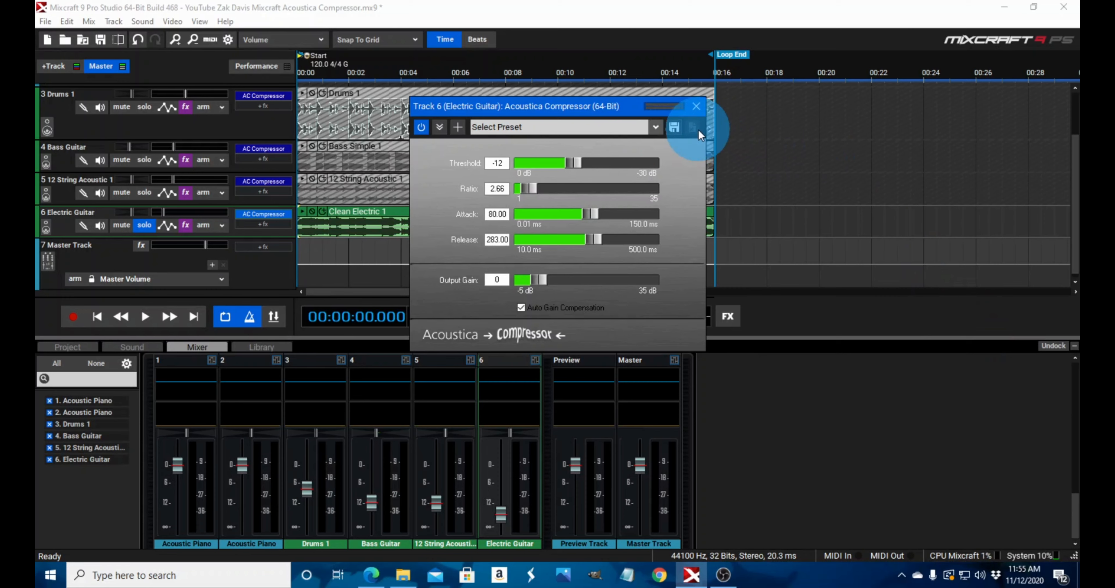
pyautogui.click(656, 127)
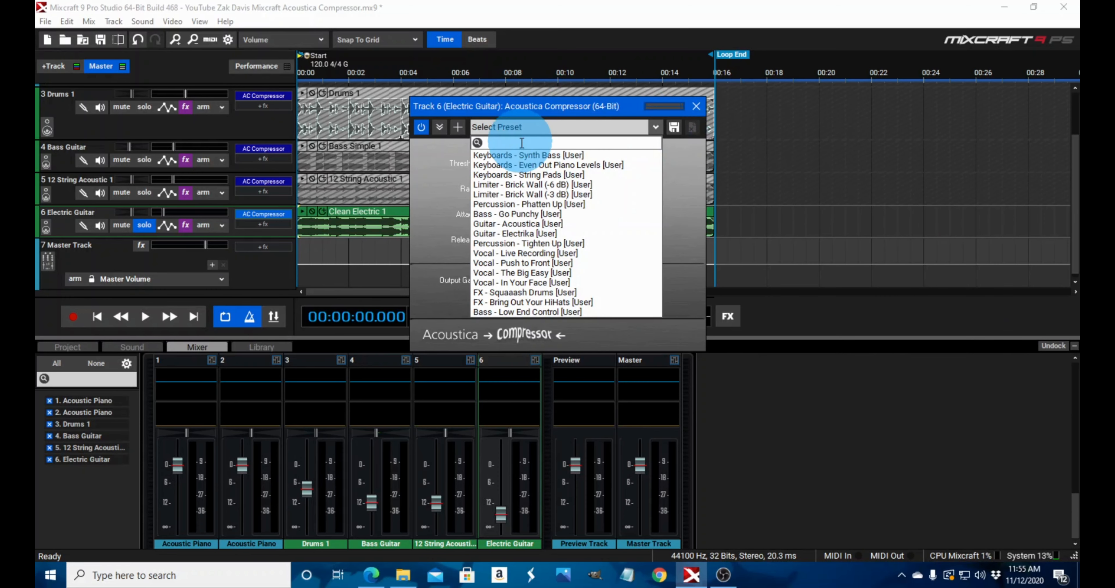
pyautogui.click(543, 234)
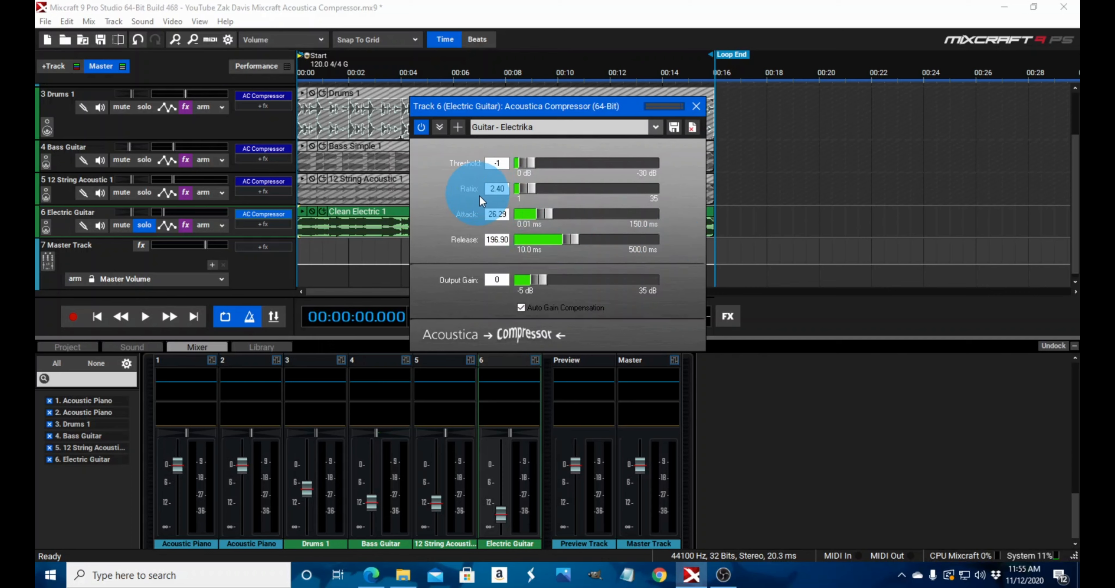
# Step: Play the soloed Electric Guitar track with its Guitar - Electrika compressor on, bypass and re-enable it during playback, and stop
pyautogui.click(144, 319)
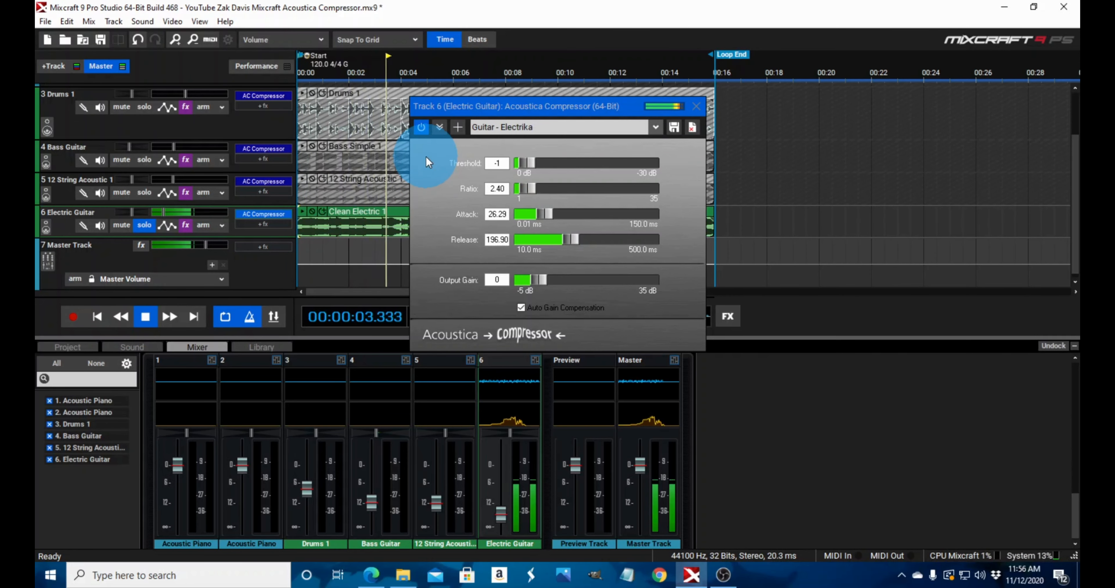
pyautogui.click(420, 128)
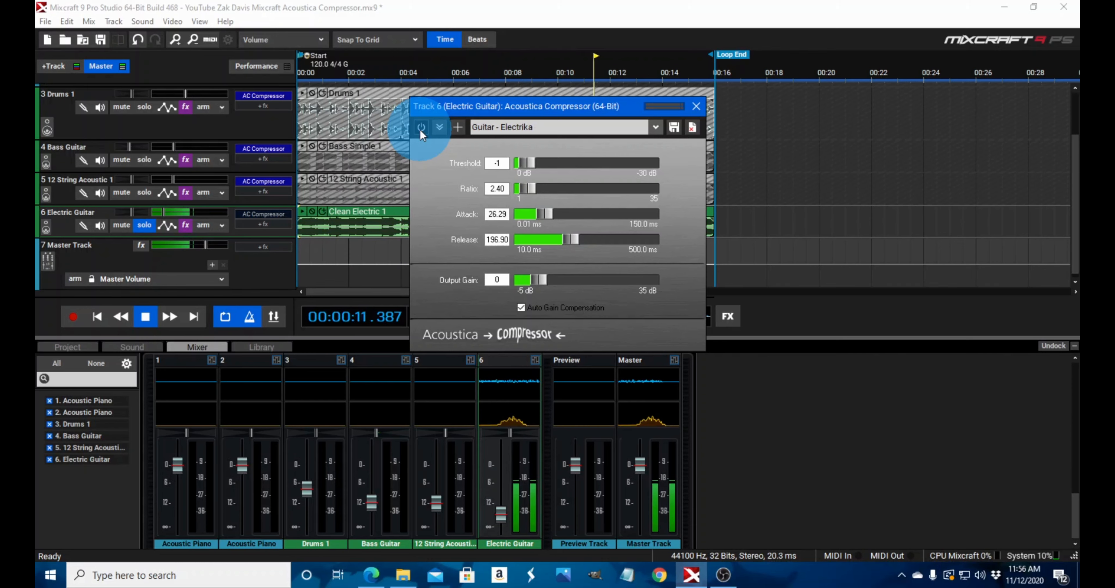
pyautogui.click(420, 128)
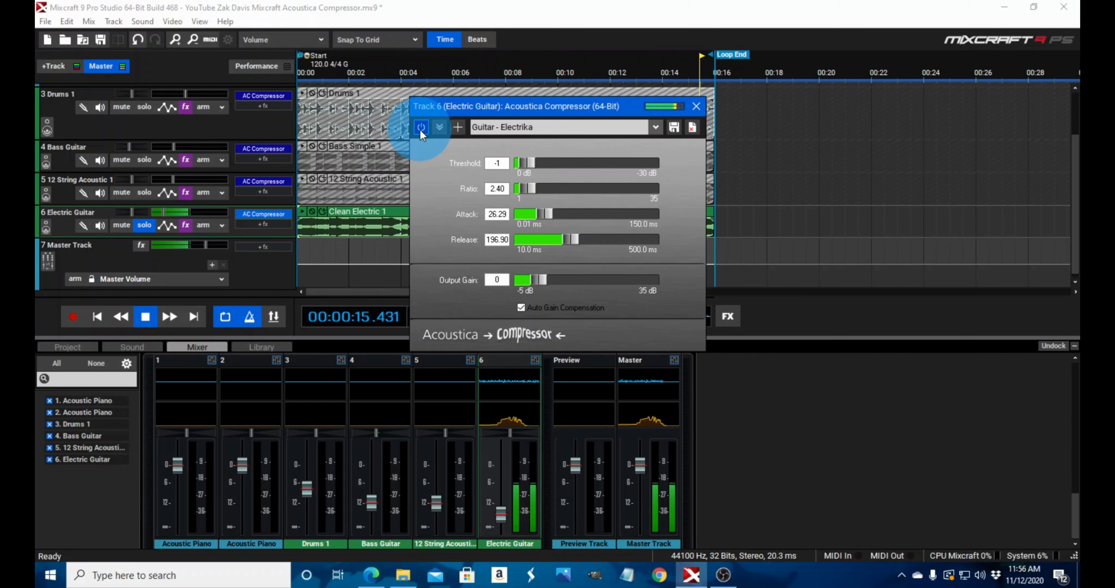
pyautogui.click(143, 319)
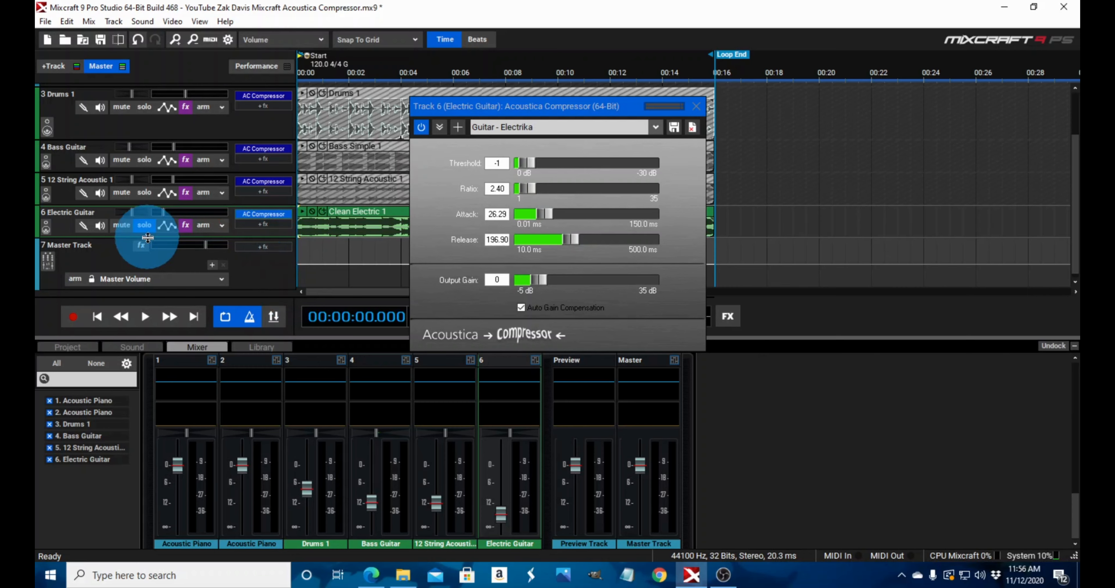
# Step: Unsolo the Electric Guitar and play the full mix, bypassing and re-enabling its compressor before stopping playback
pyautogui.click(144, 226)
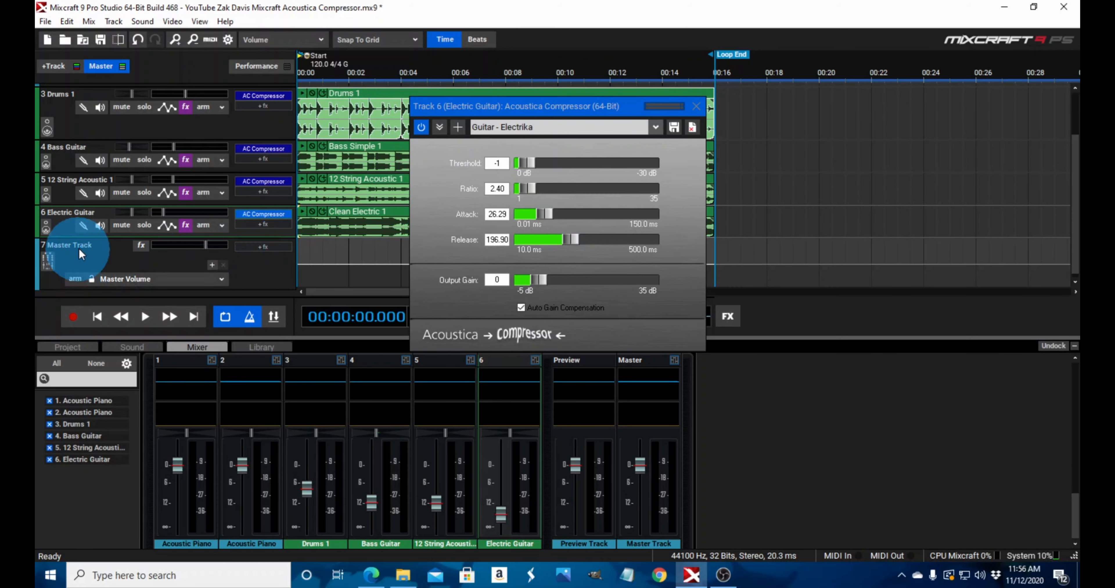
pyautogui.click(146, 317)
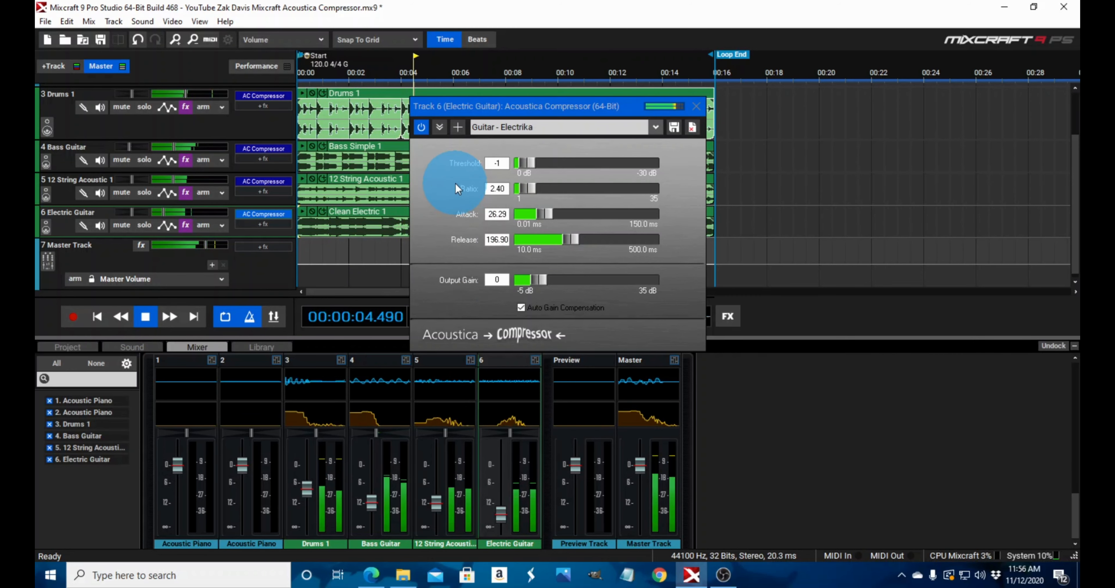
pyautogui.click(421, 127)
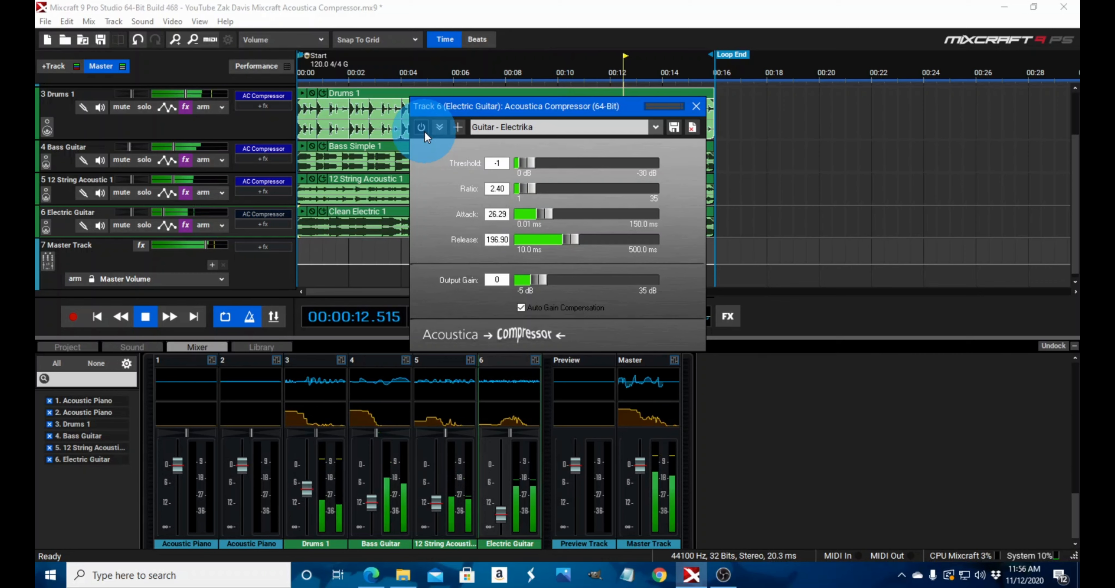
pyautogui.click(424, 131)
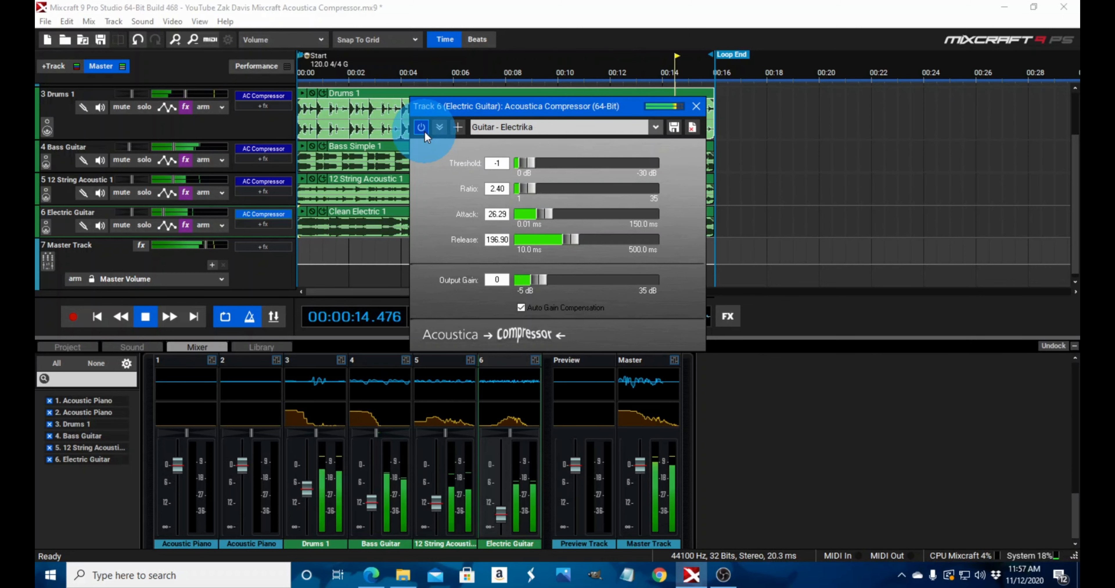
pyautogui.click(146, 318)
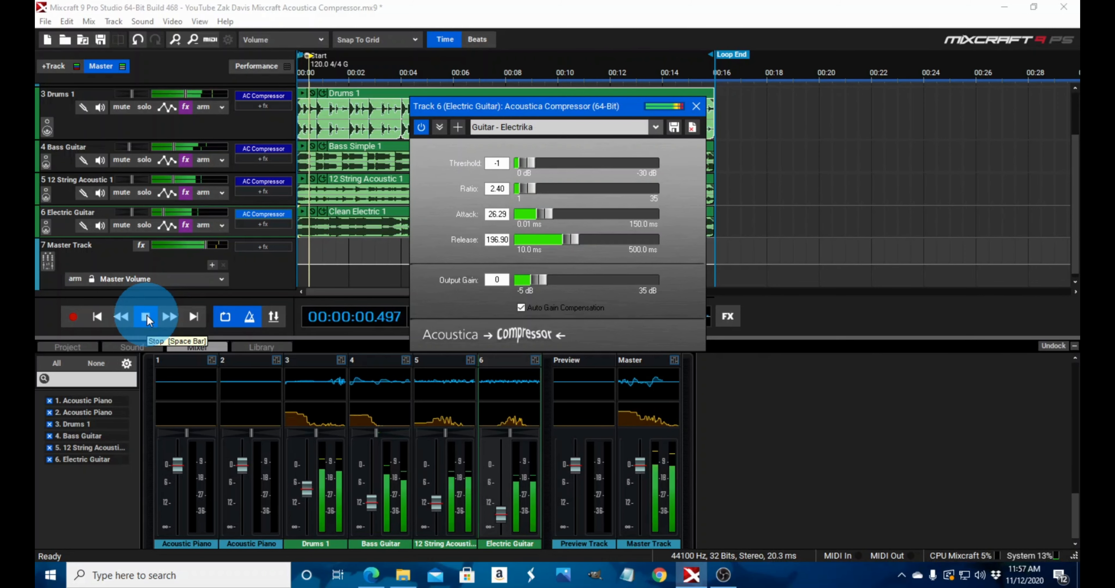
pyautogui.click(147, 319)
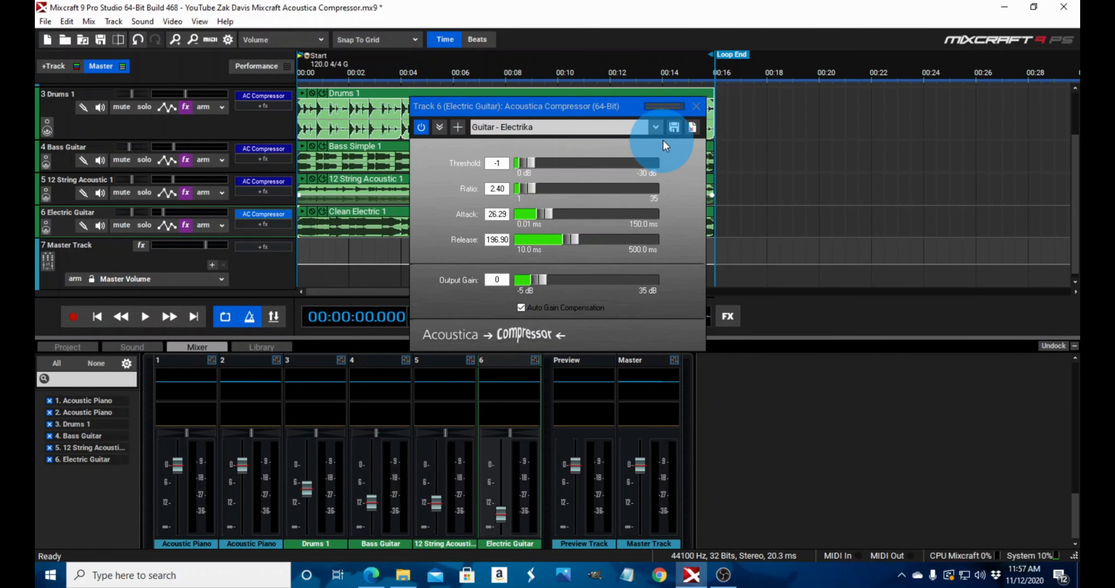
# Step: Close the Electric Guitar's compressor window and remove the Acoustica Compressor from that track
pyautogui.click(692, 107)
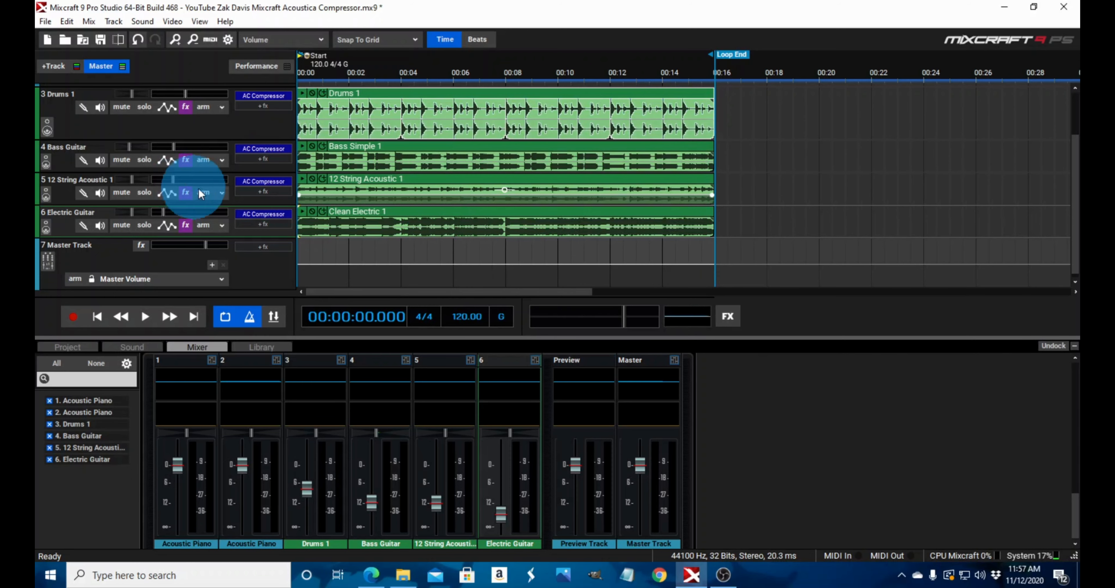
pyautogui.rightClick(255, 213)
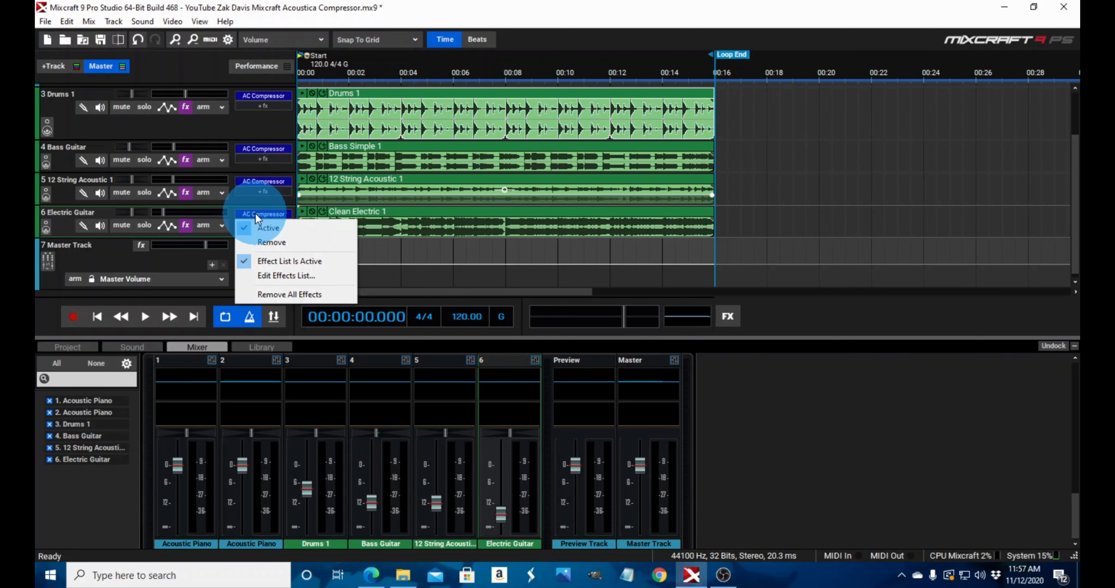
pyautogui.click(272, 241)
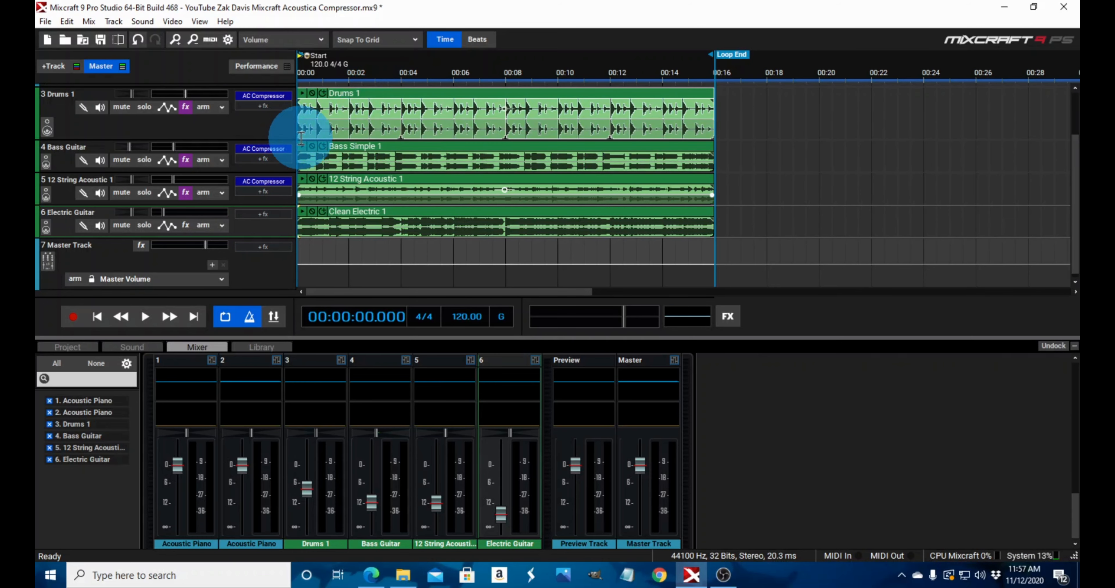
# Step: Increase the height of the Drums 1 track to enlarge its waveform and examine the drum peaks
pyautogui.moveTo(299, 141); pyautogui.dragTo(302, 184)
pyautogui.scroll(3, 341, 129)
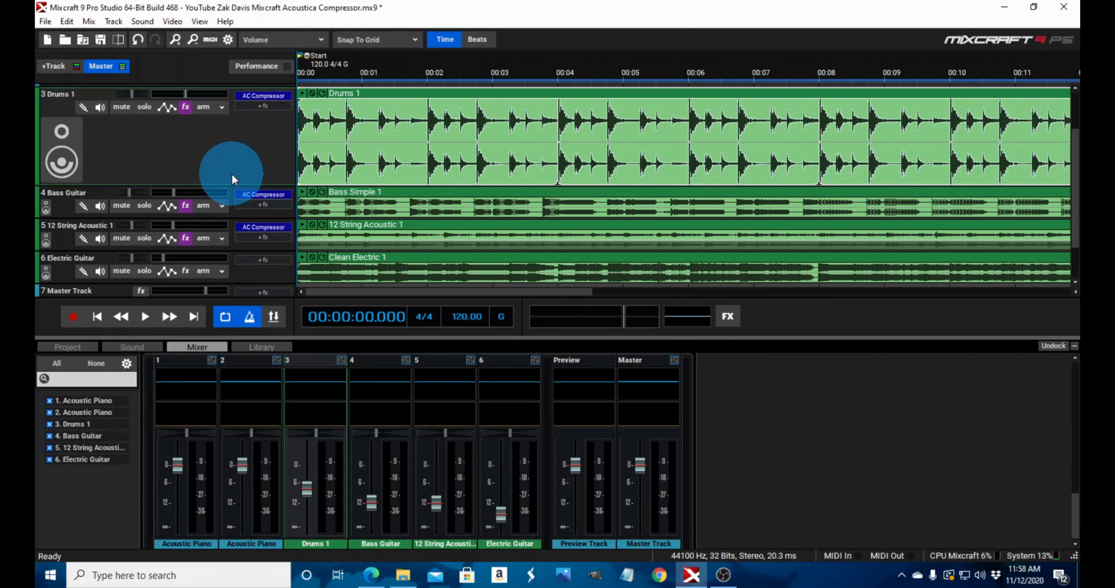
pyautogui.scroll(-1, 365, 157)
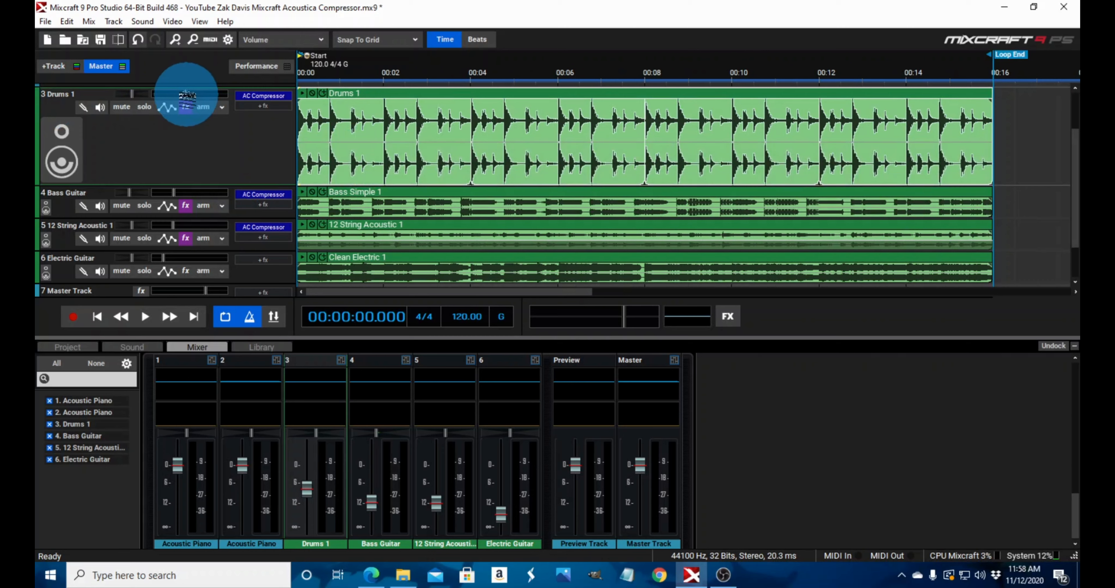
pyautogui.scroll(-1, 316, 160)
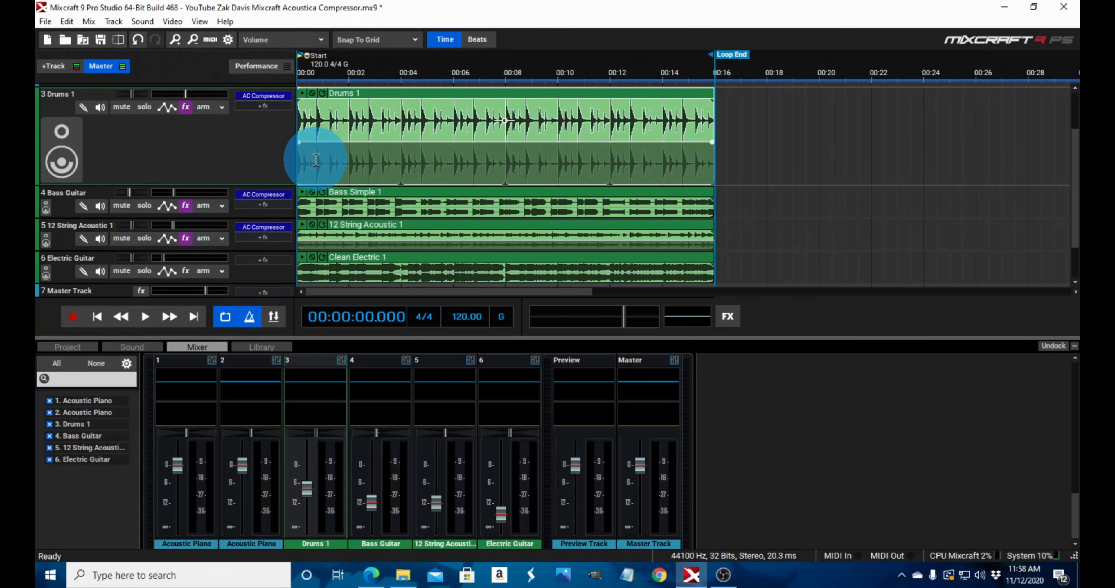